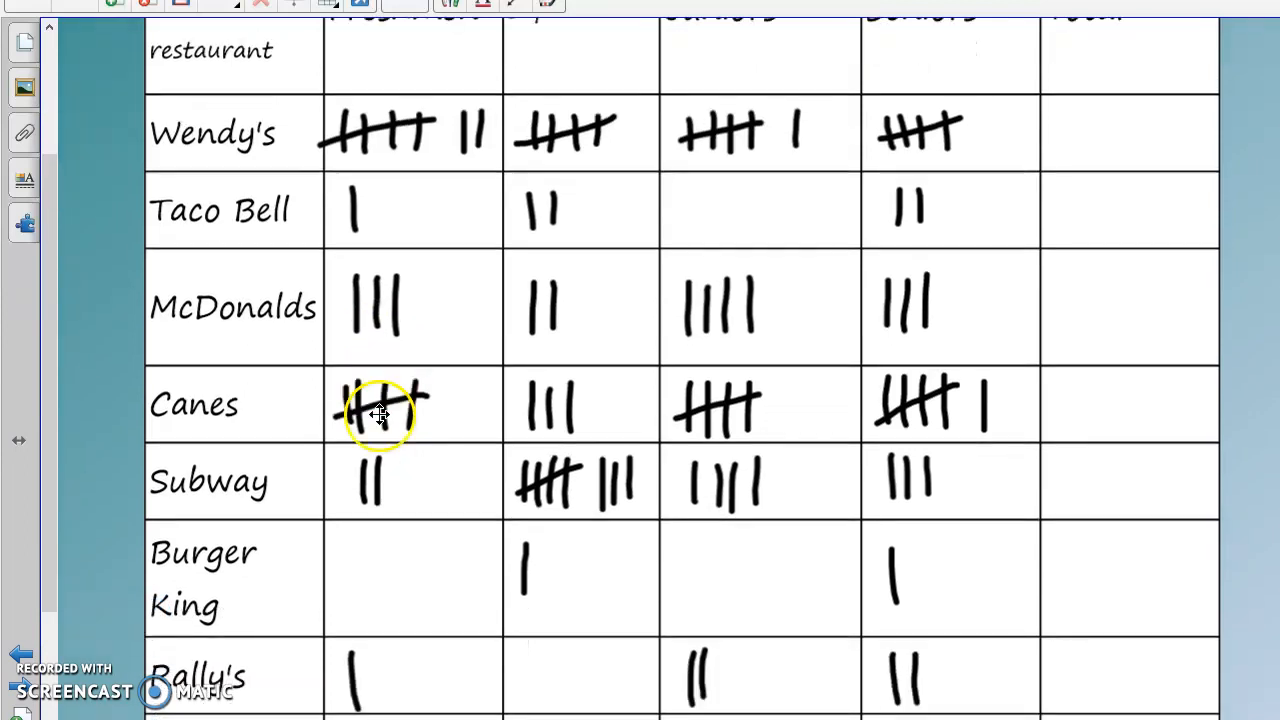
- Review the fast food survey's tally marks for each grade level, and switch to the Google Sheets spreadsheet
scroll(379, 414, "down", 1)
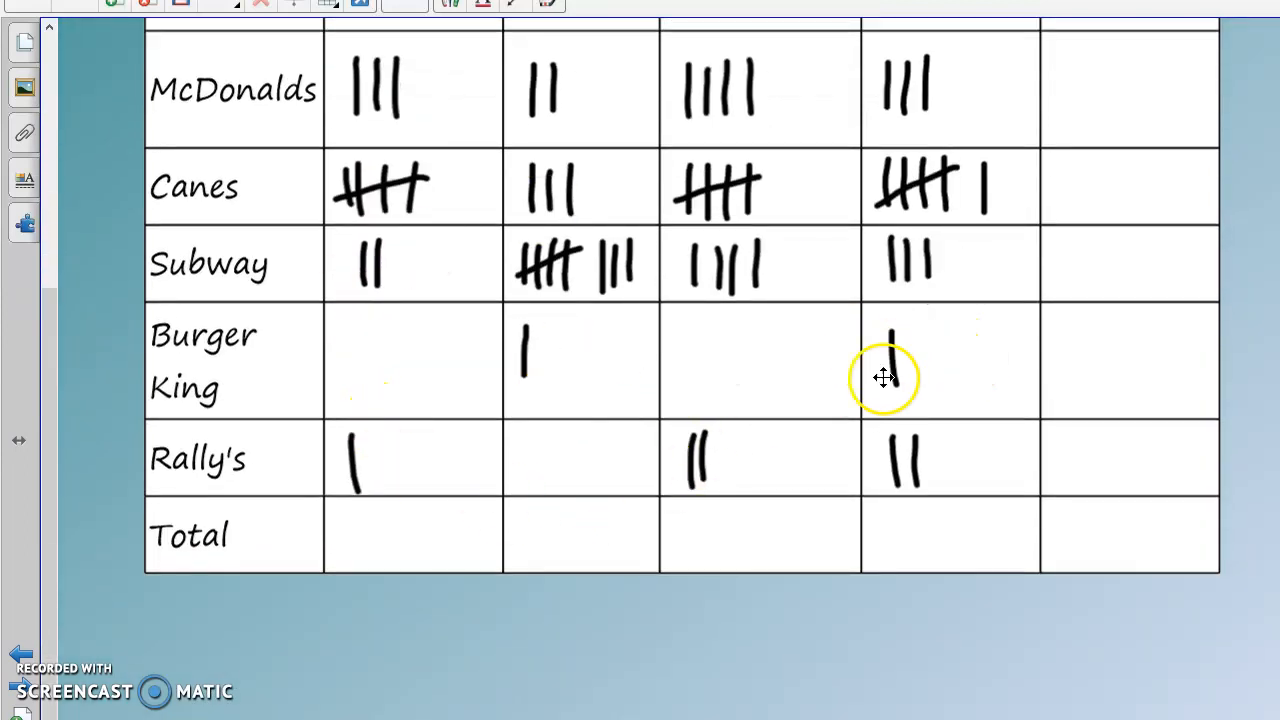
scroll(726, 428, "up", 2)
scroll(727, 428, "up", 3)
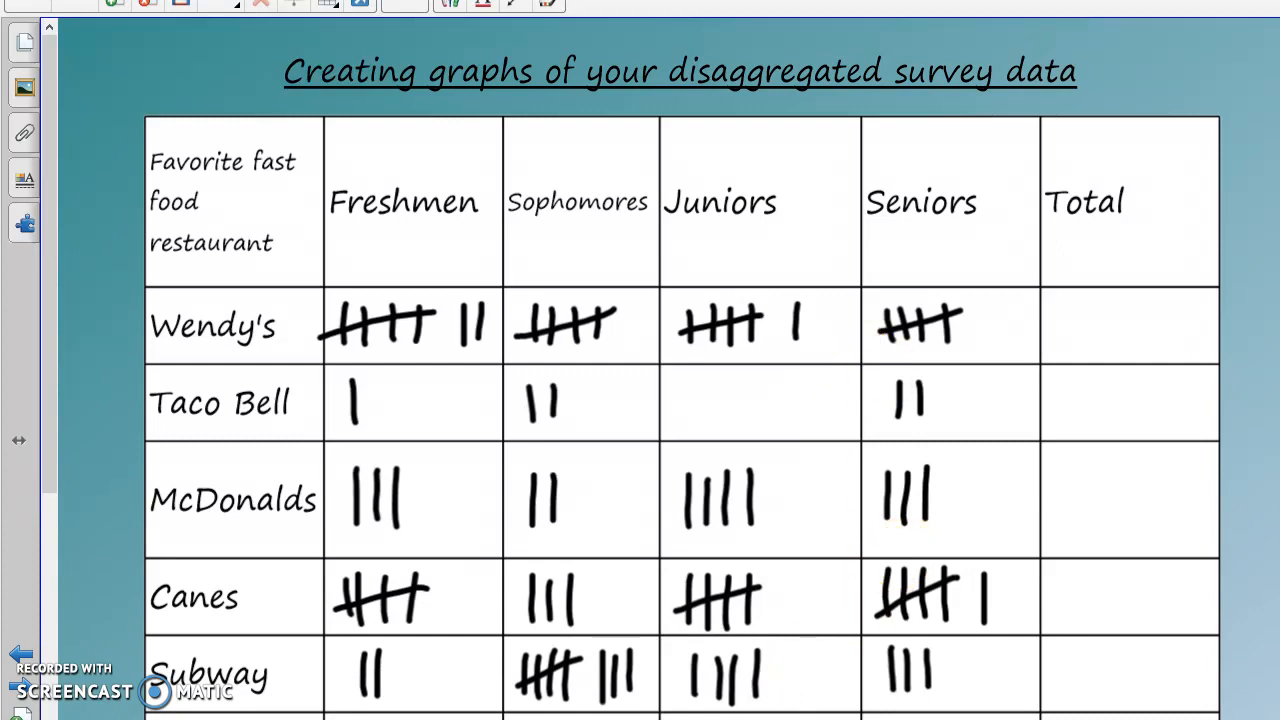
left_click(700, 665)
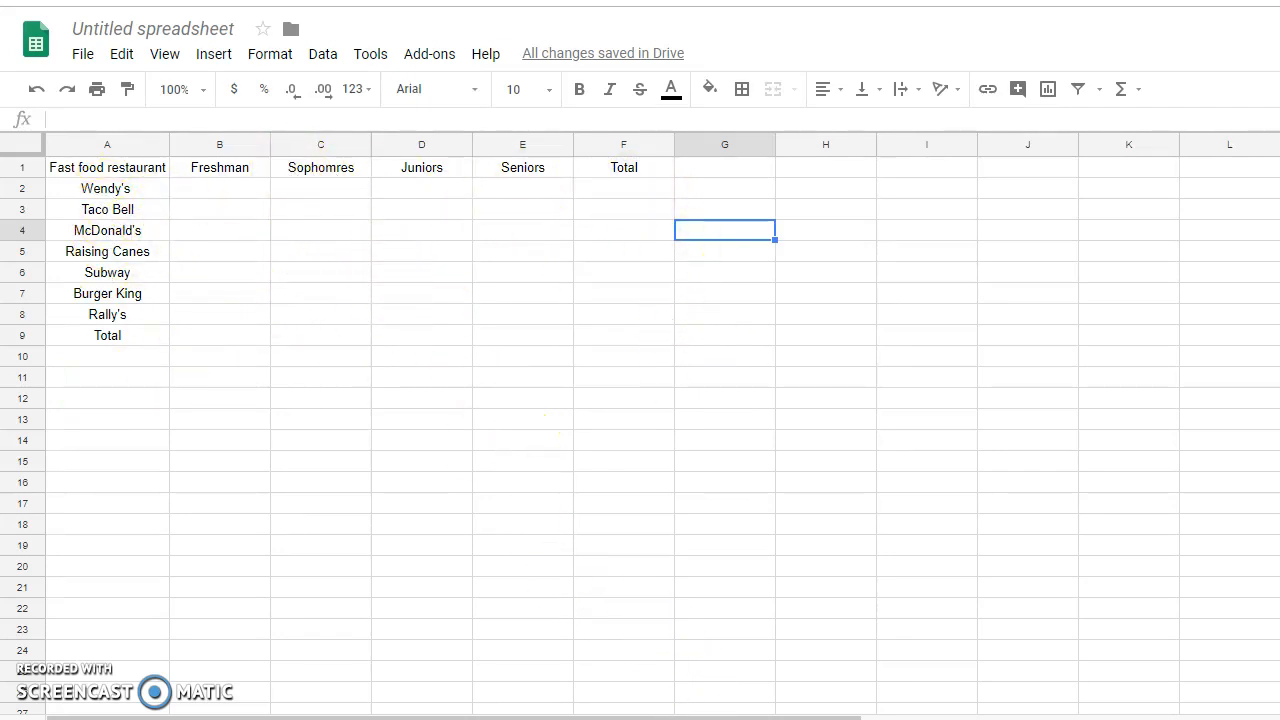
key("alt+Tab")
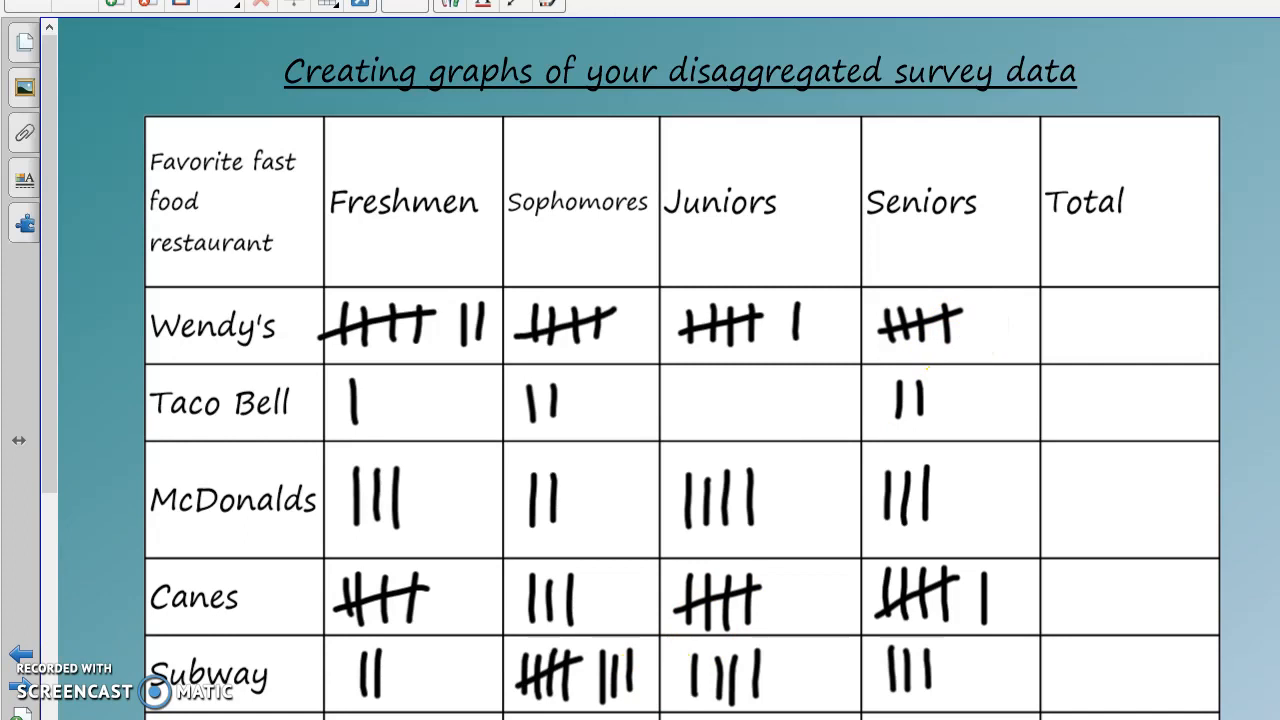
left_click(668, 718)
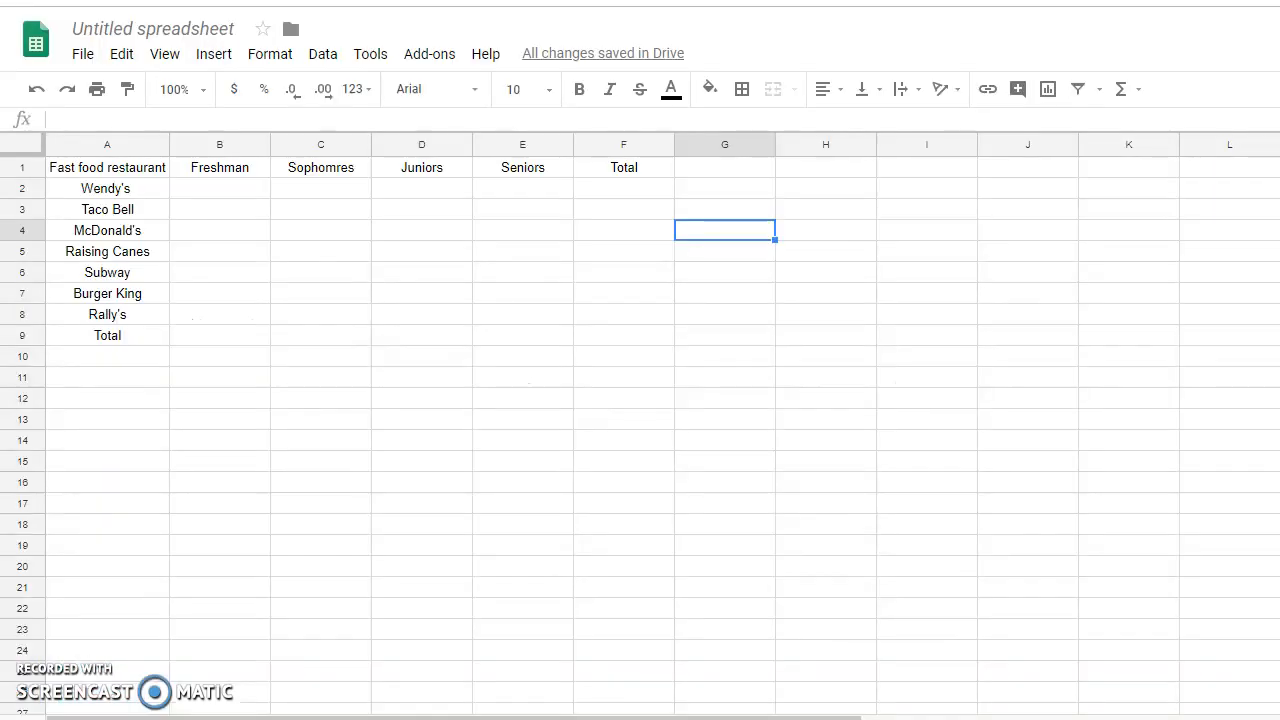
- Enter the Wendy's counts in row 2: 7 for Freshman, 5 for Sophomores, 6 for Juniors and 5 for Seniors
left_click(224, 189)
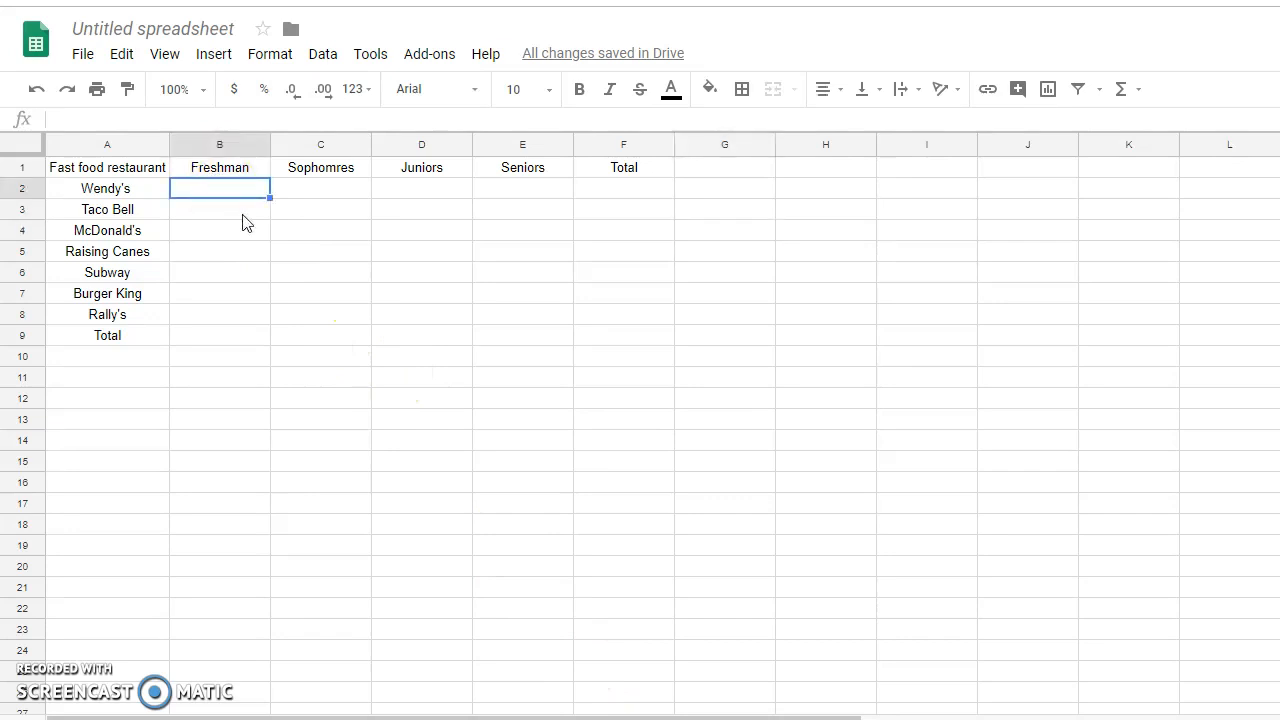
key("Tab")
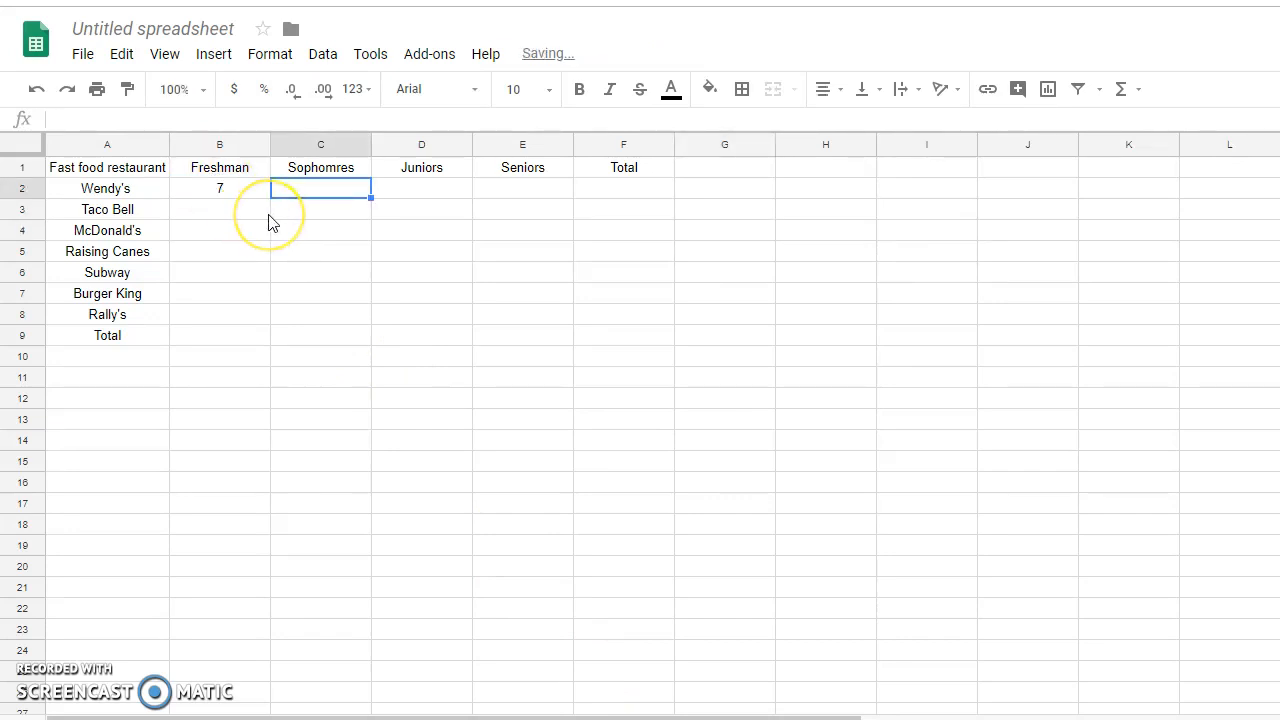
type("5")
key("Tab")
type("6")
key("Tab")
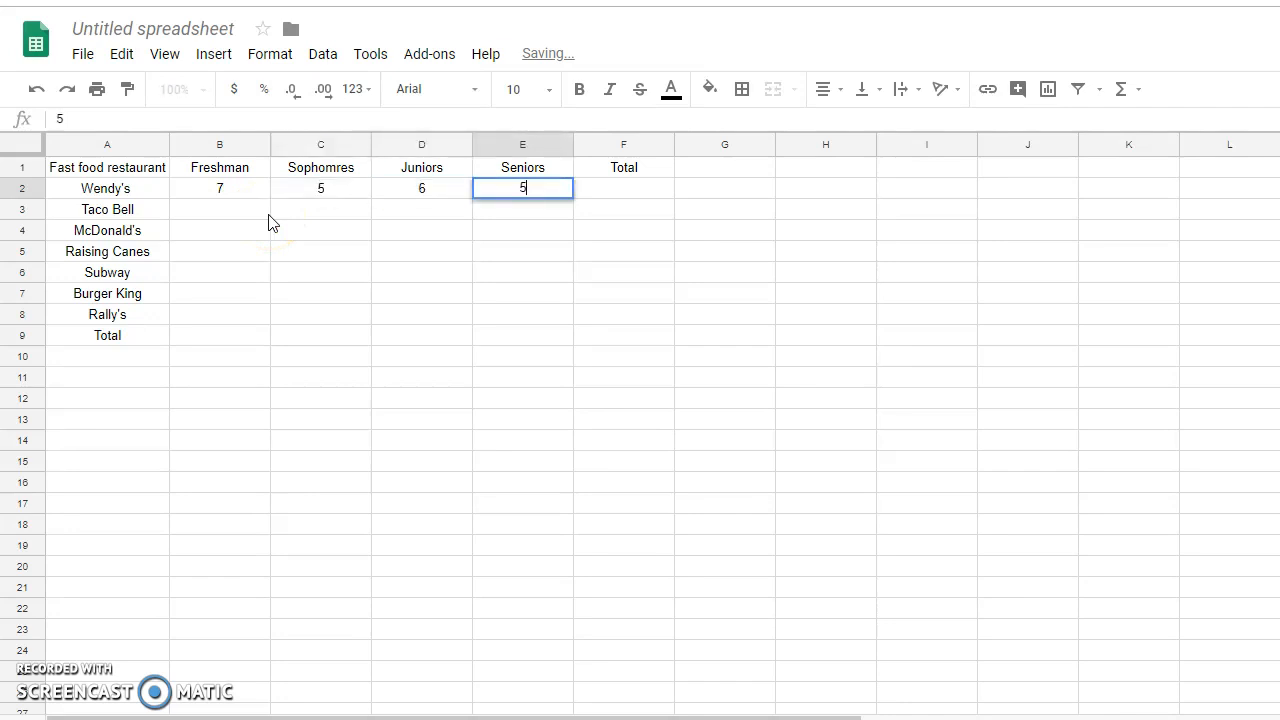
- Check the Taco Bell tallies and enter them in row 3: Freshman 1, Sophomores 2, Juniors 0, Seniors 2
left_click(256, 214)
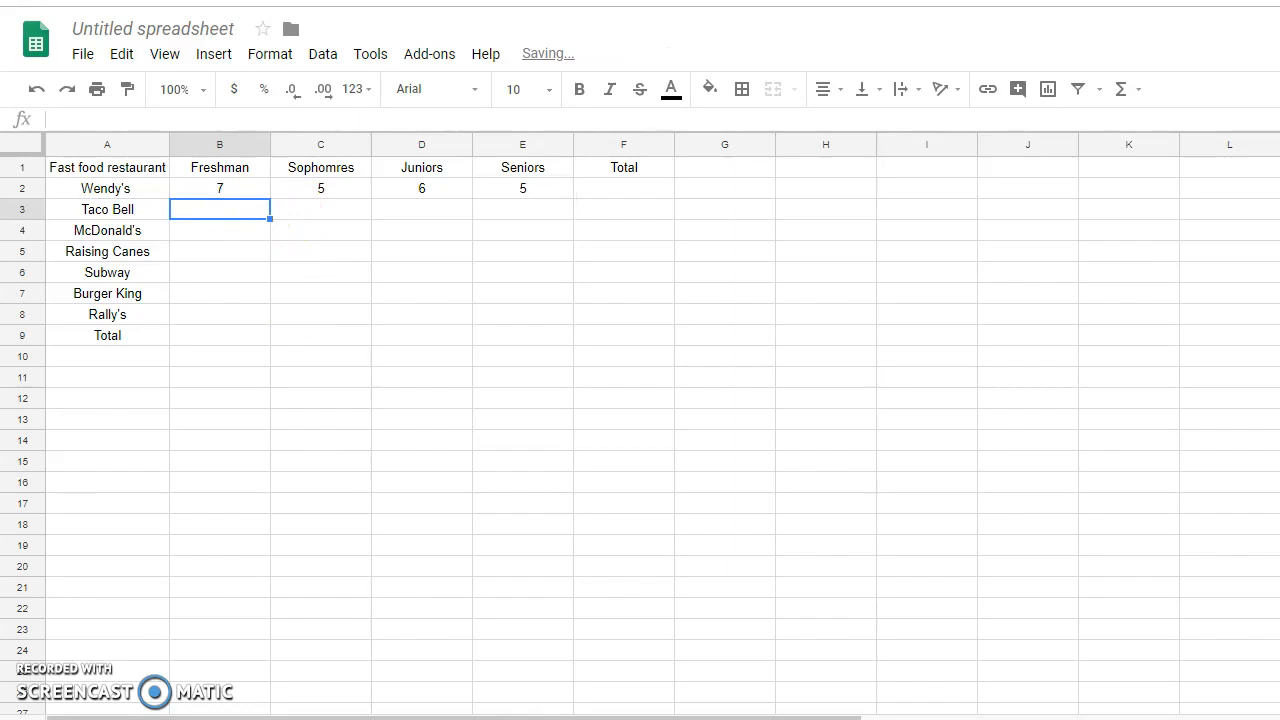
key("alt+Tab")
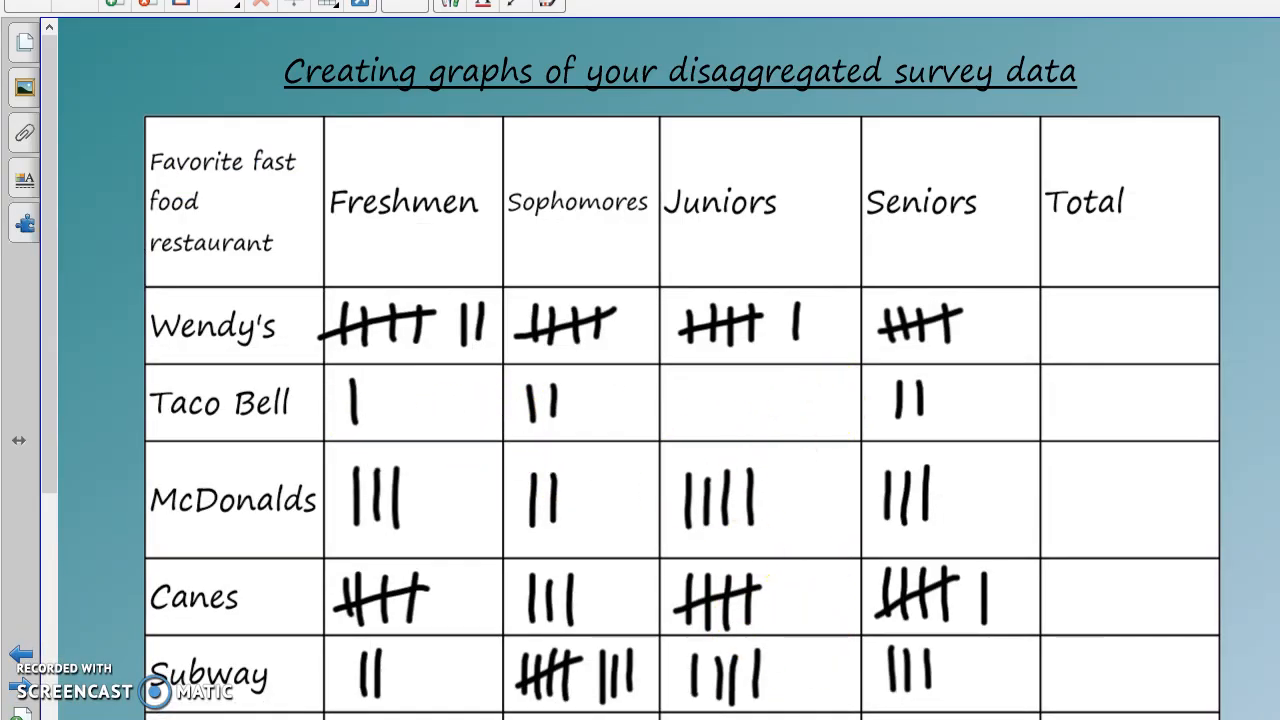
key("alt+Tab")
type("1")
key("Tab")
type("2")
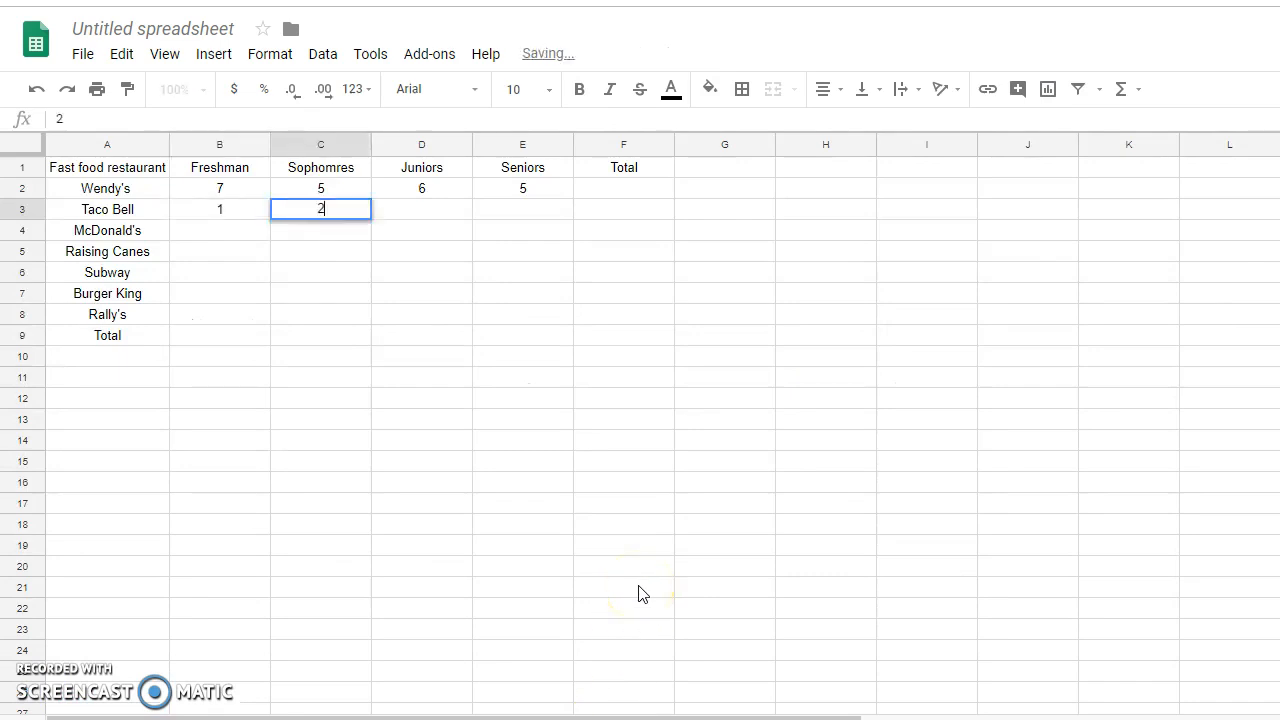
key("Tab")
type("0")
key("Tab")
type("2")
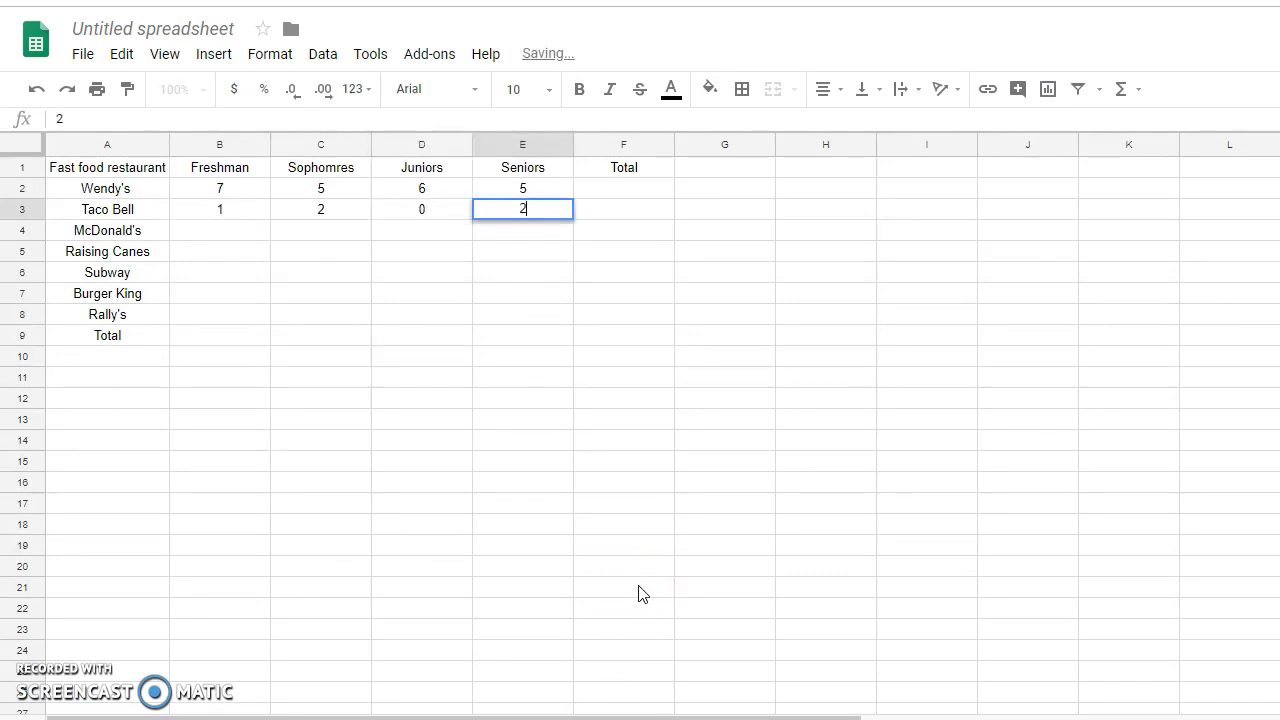
- Check the McDonald's tallies and enter them in row 4: Freshman 3, Sophomores 2, Juniors 4, Seniors 3
left_click(222, 232)
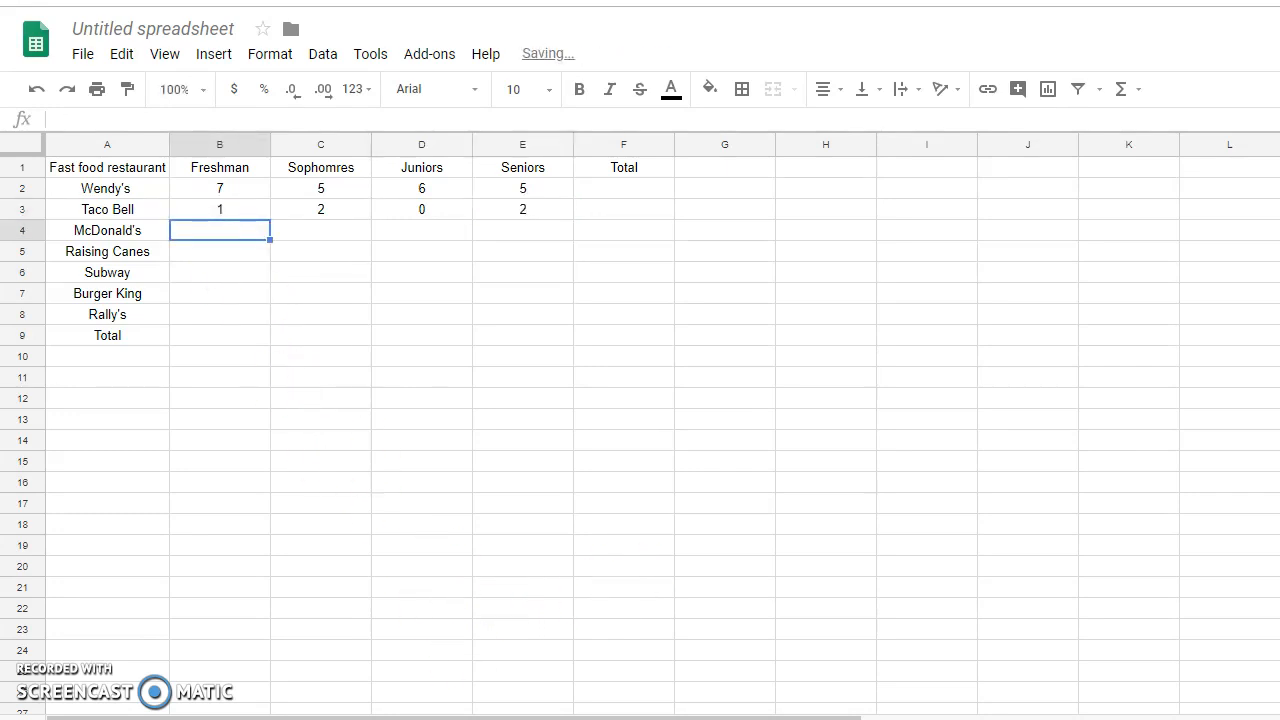
left_click(714, 712)
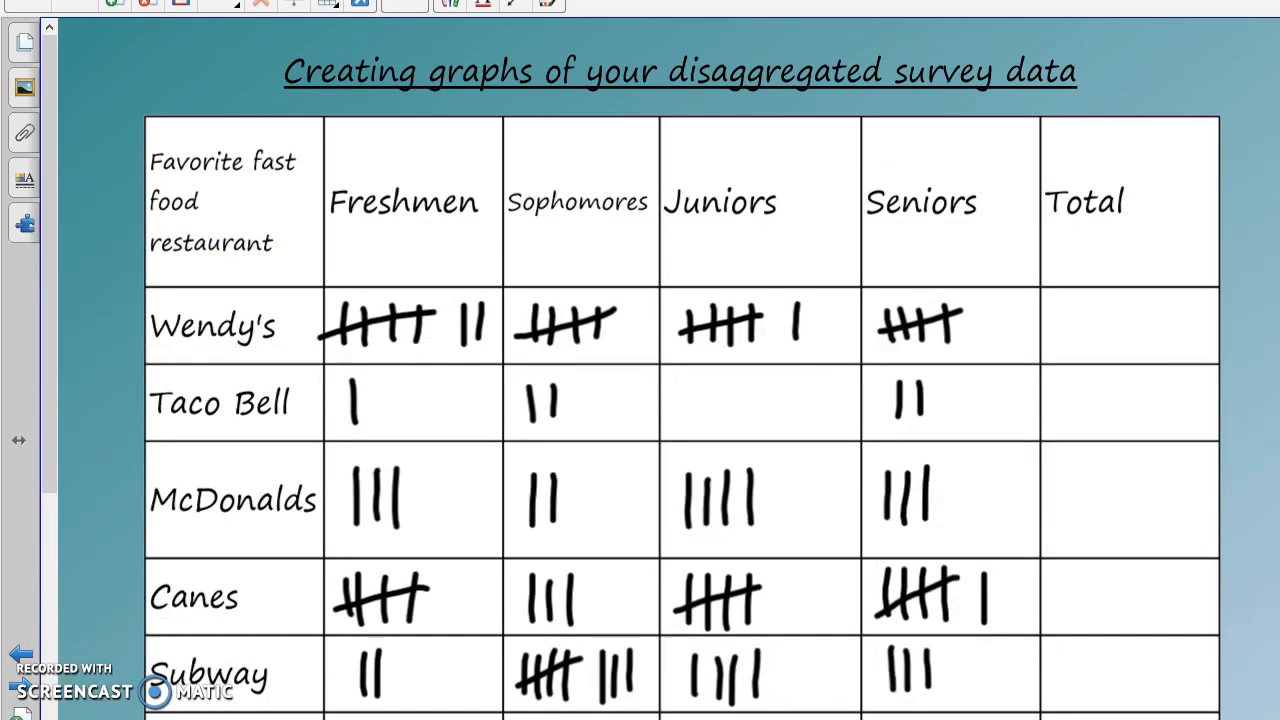
left_click(617, 712)
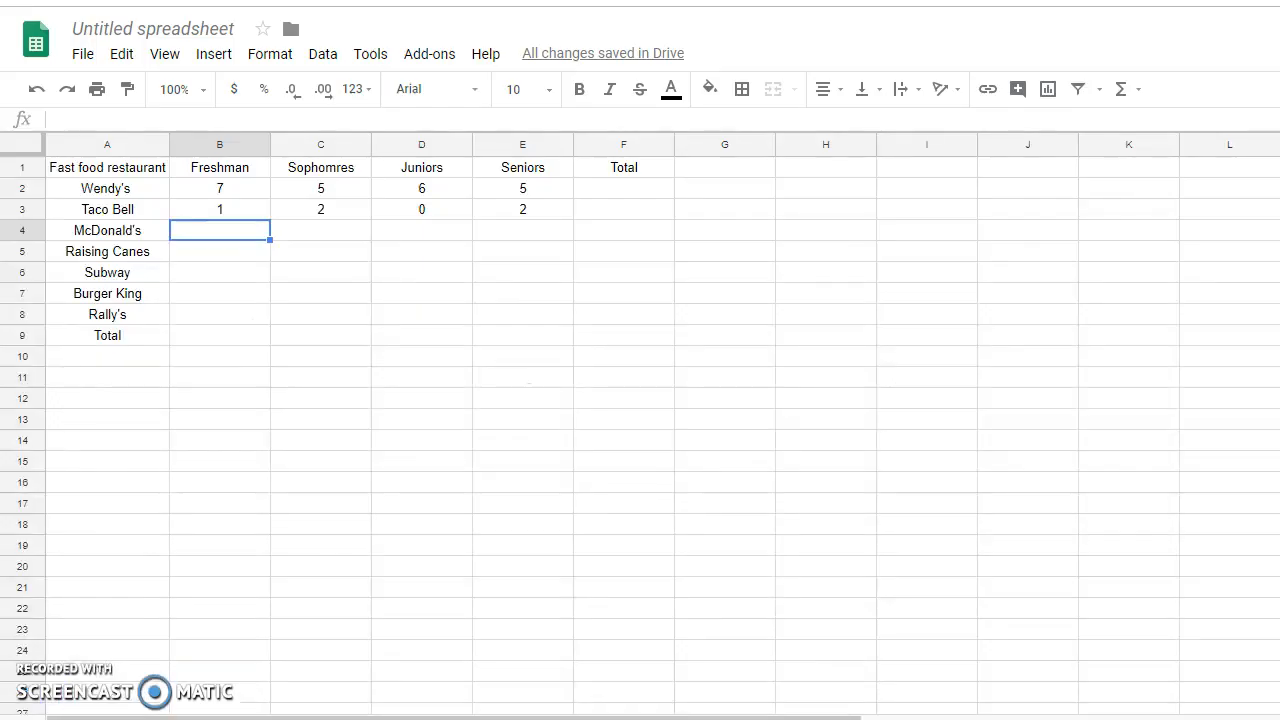
type("3")
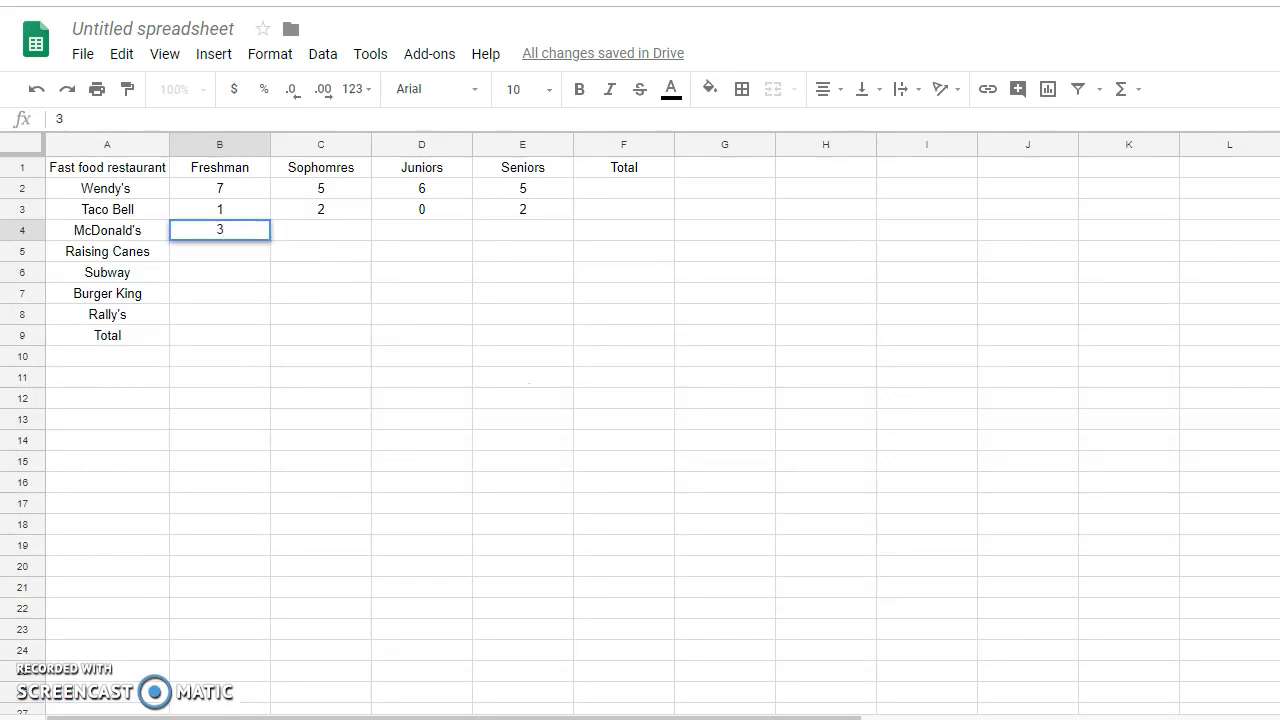
key("Tab")
type("2")
key("Tab")
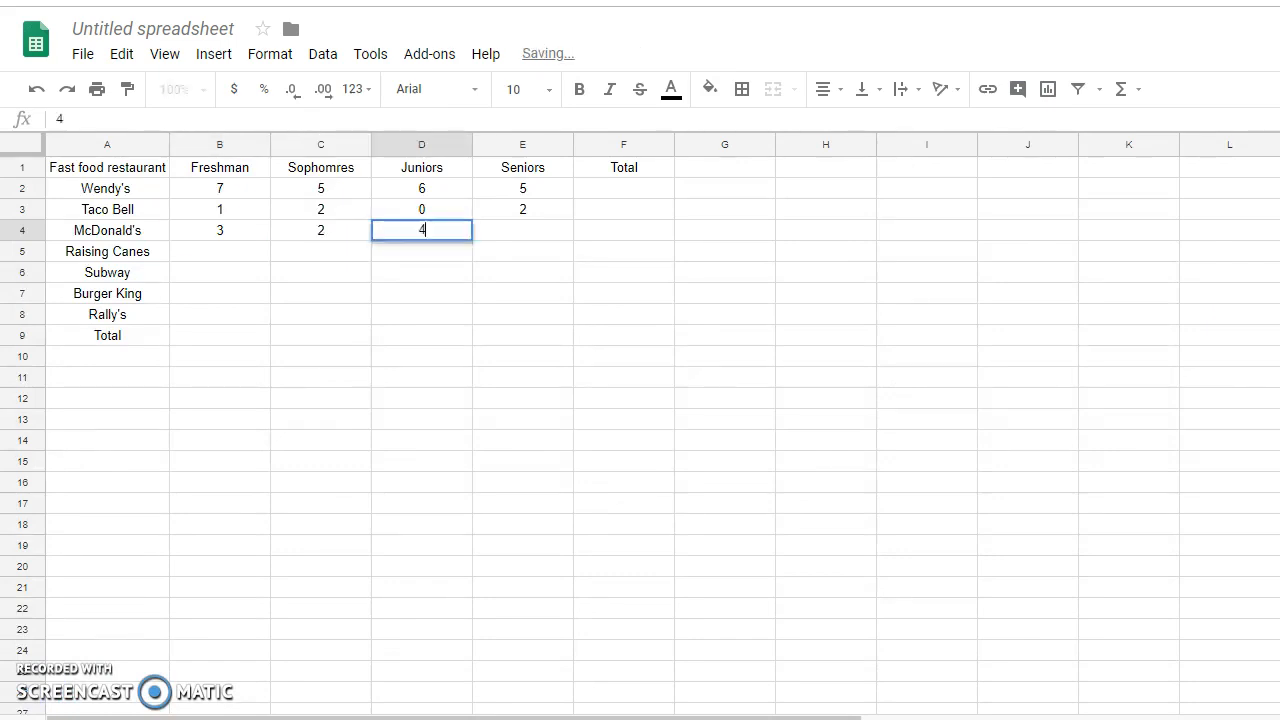
key("Tab")
type("3")
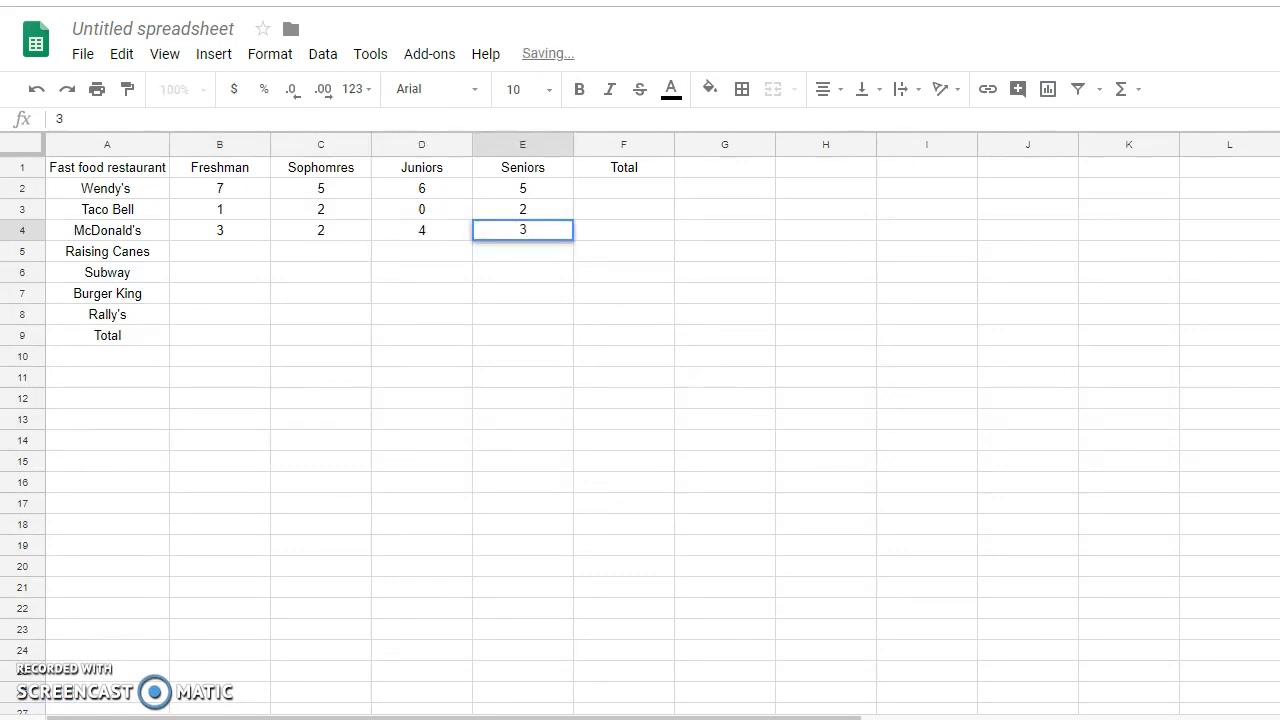
- Check the Canes tallies and enter them in the Raising Canes row: Freshman 5, Sophomores 3, Juniors 5, Seniors 6
left_click(188, 251)
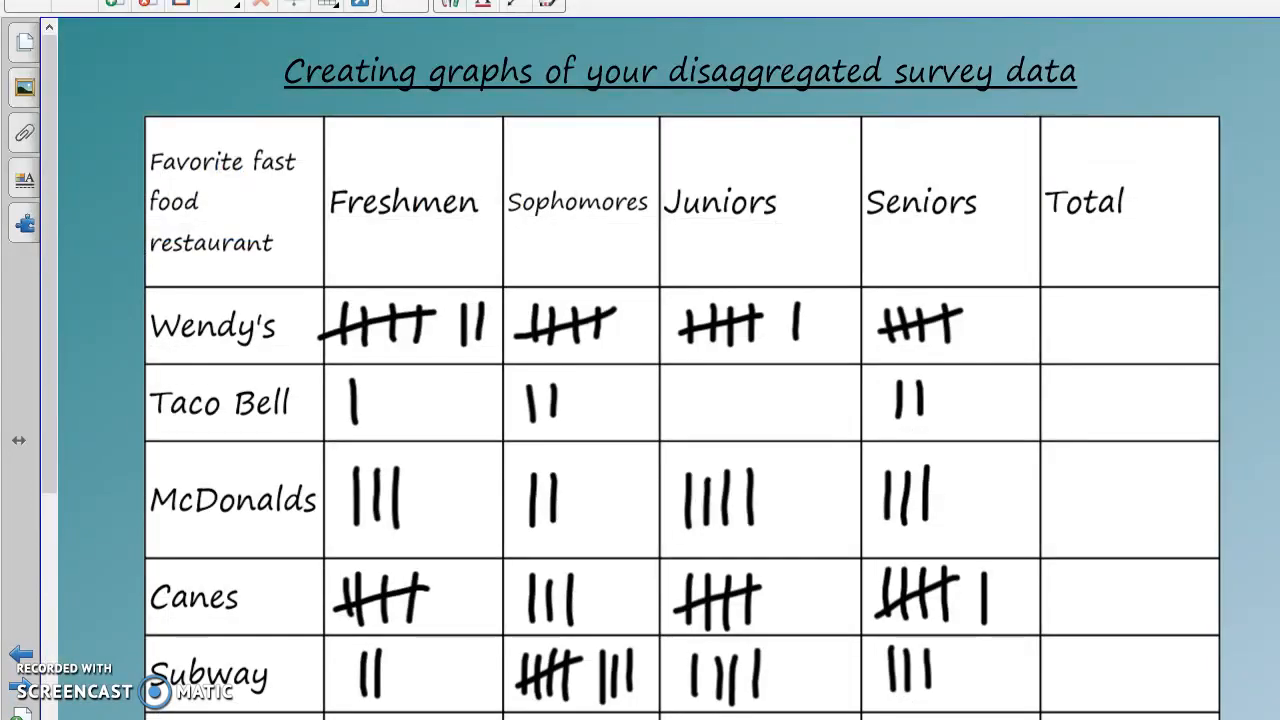
scroll(780, 517, "down", 6)
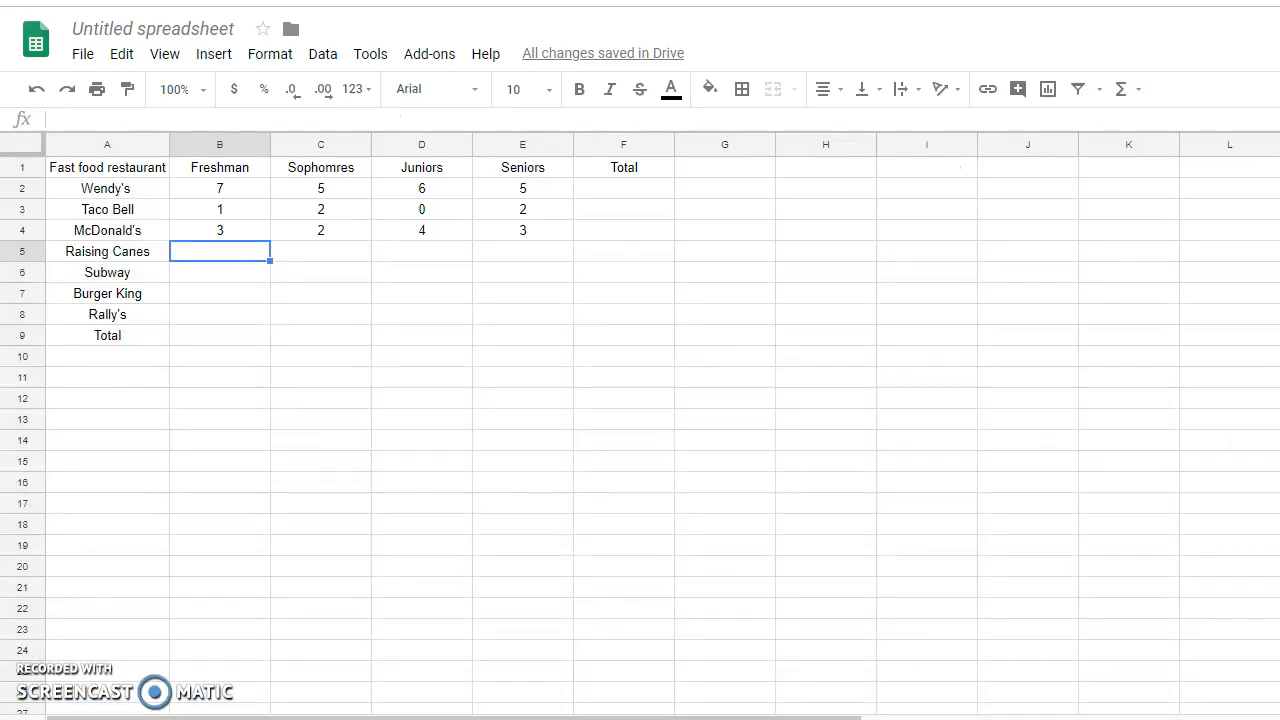
type("5")
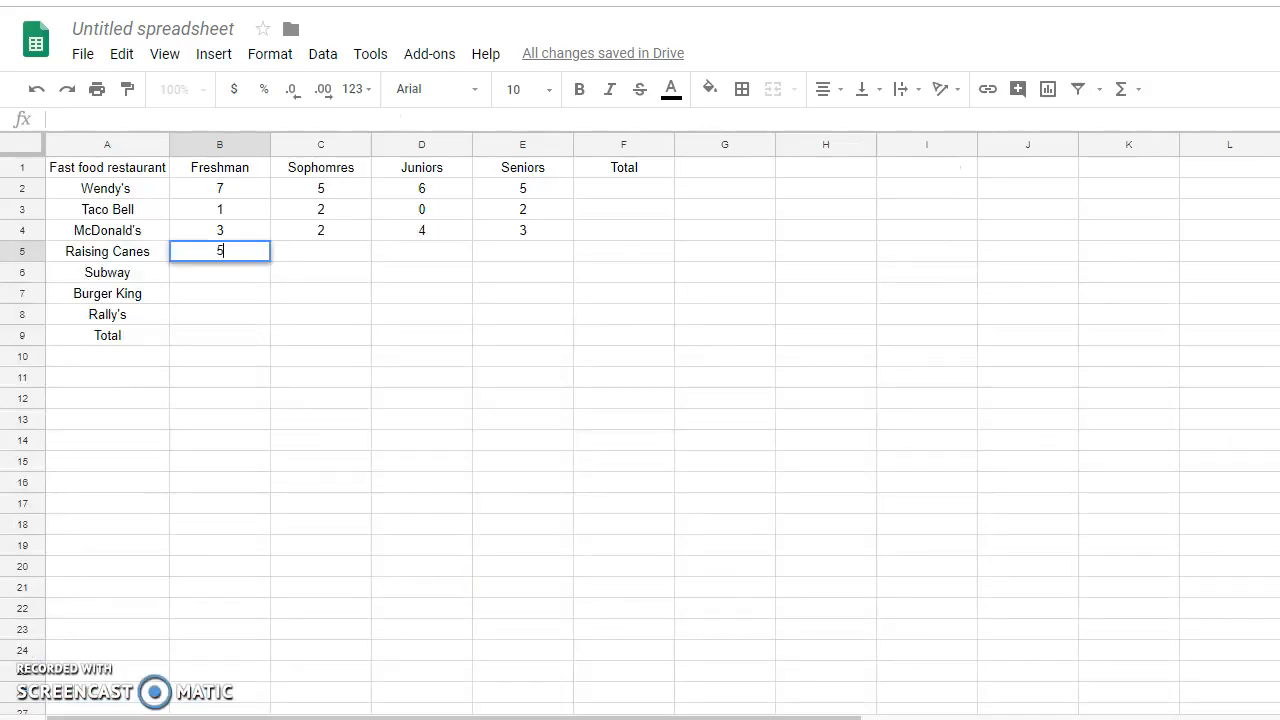
key("Tab")
type("3")
key("Tab")
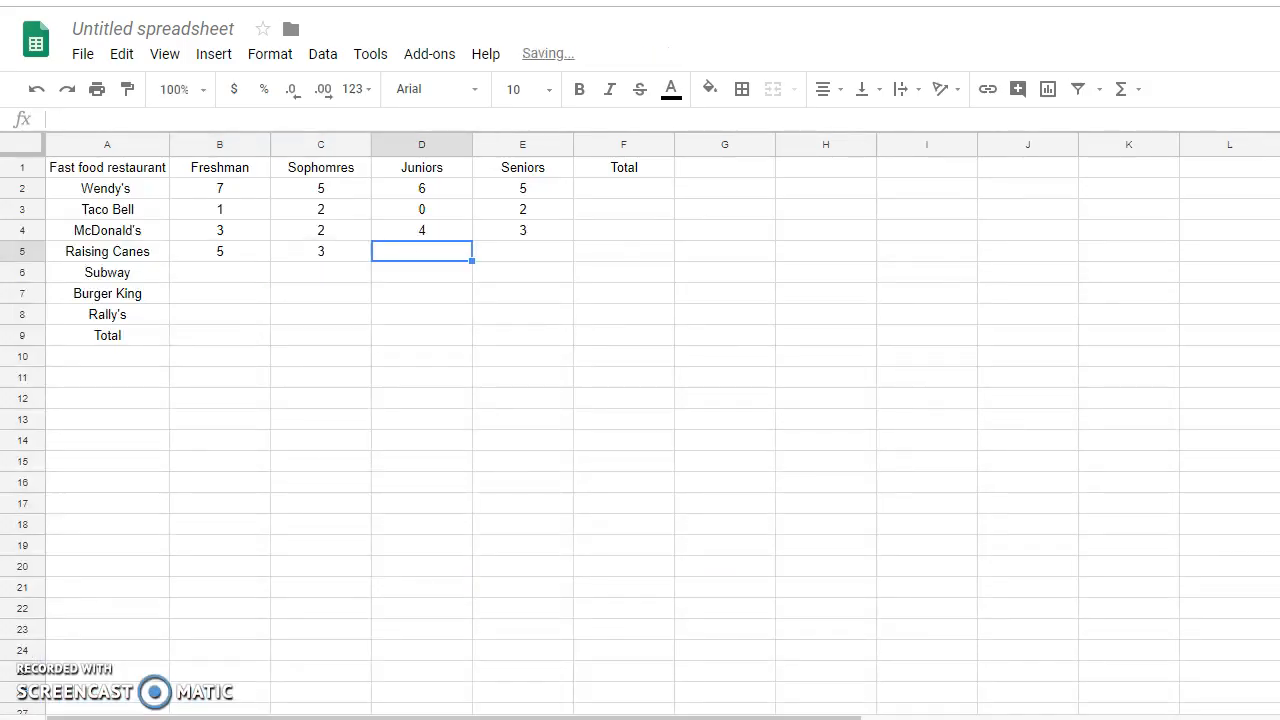
type("5")
key("Tab")
type("6")
key("Return")
- Enter the Subway counts in row 6: Freshman 2, Sophomores 8, Juniors 4, Seniors 3
key("Left")
key("Left")
key("Left")
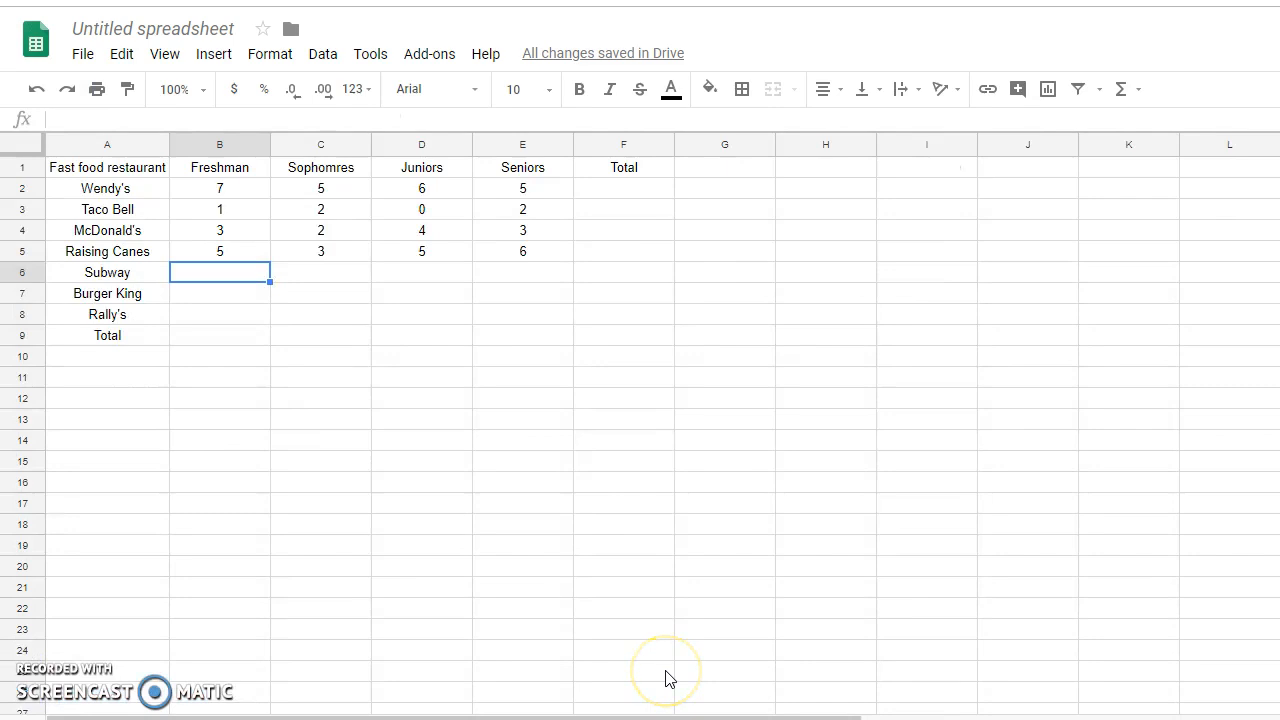
type("2")
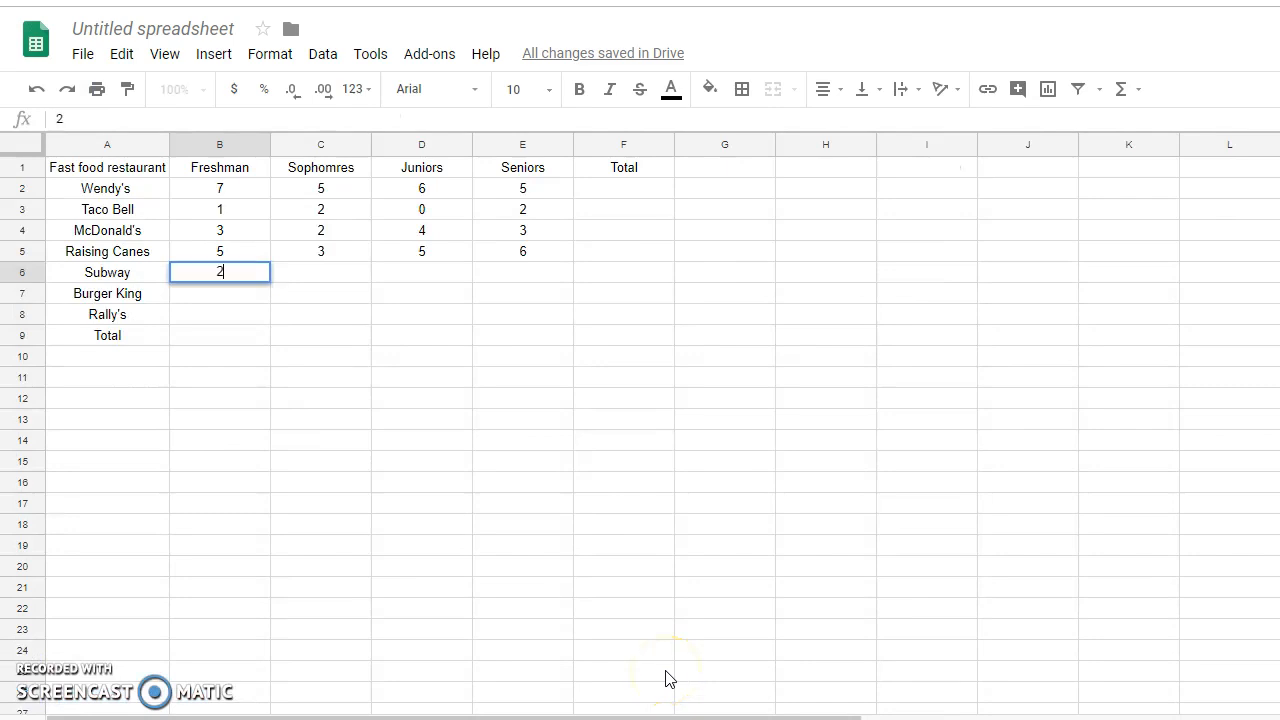
key("Tab")
type("8")
key("Tab")
type("4")
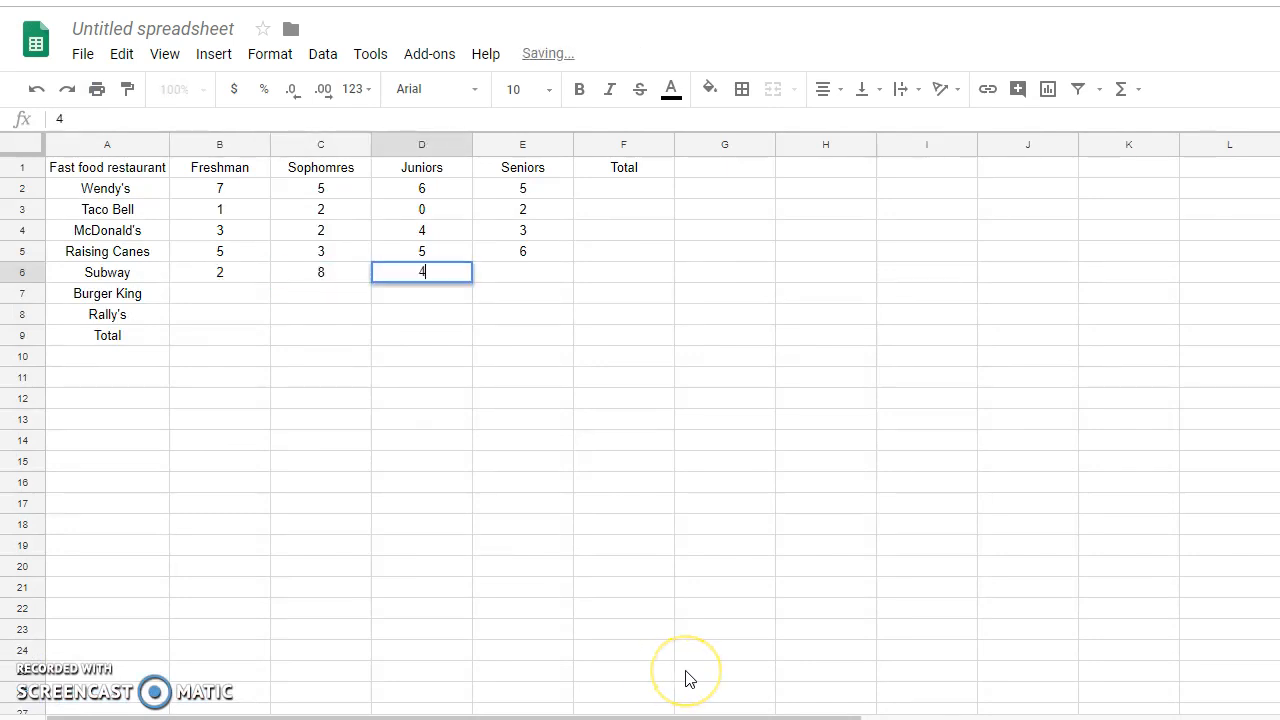
key("Tab")
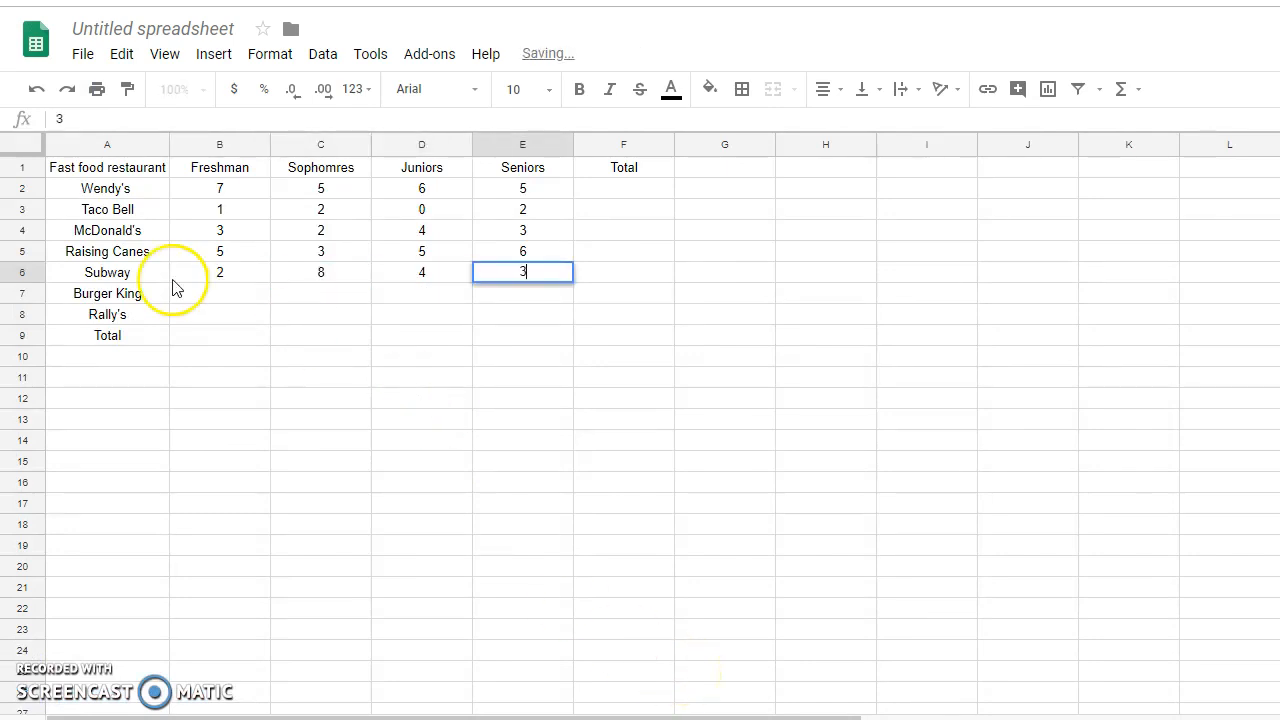
- Enter the Burger King counts in row 7: Freshman 0, Sophomores 1, Juniors 0, Seniors 1
left_click(209, 294)
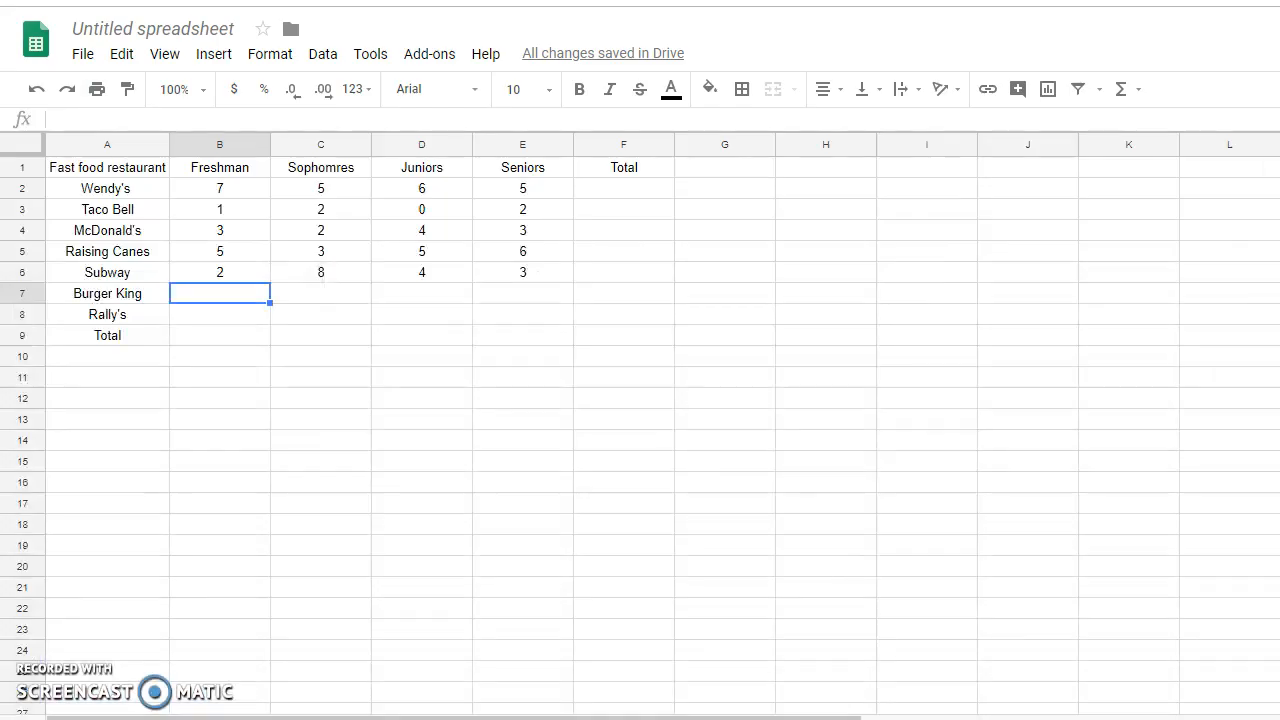
type("0")
key("Tab")
type("1")
key("Tab")
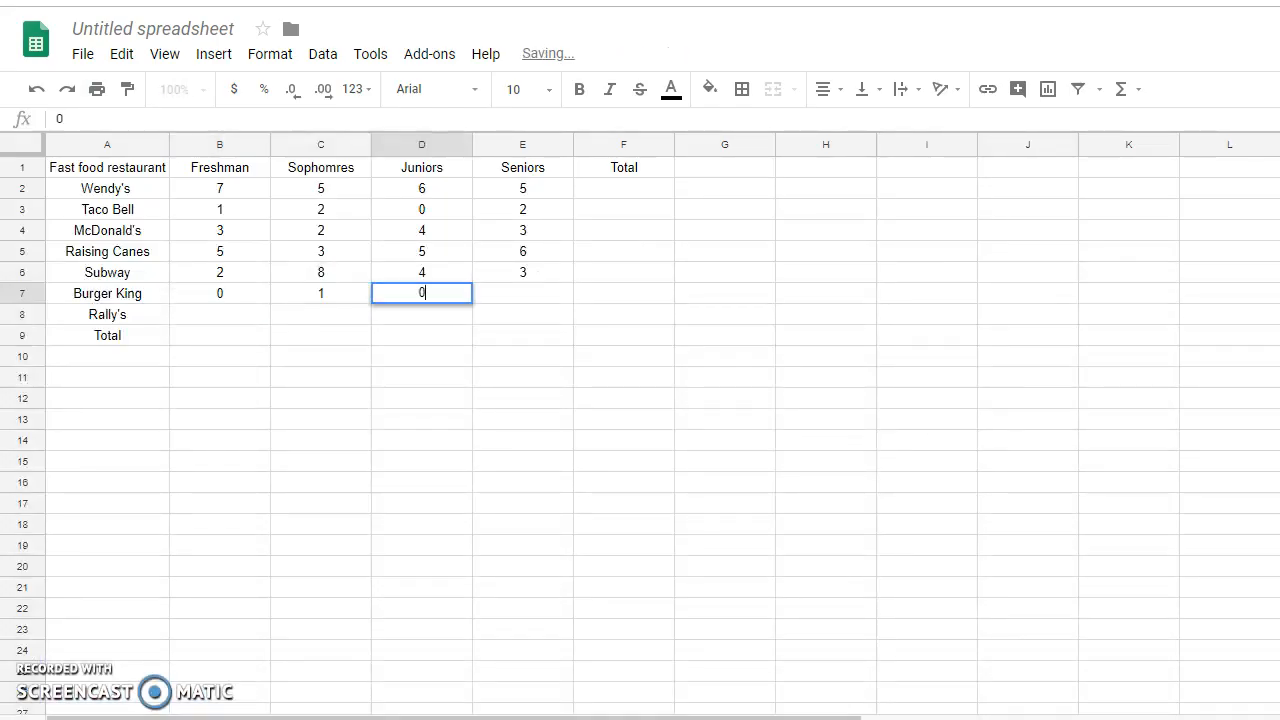
type("0")
key("Tab")
type("1")
key("Return")
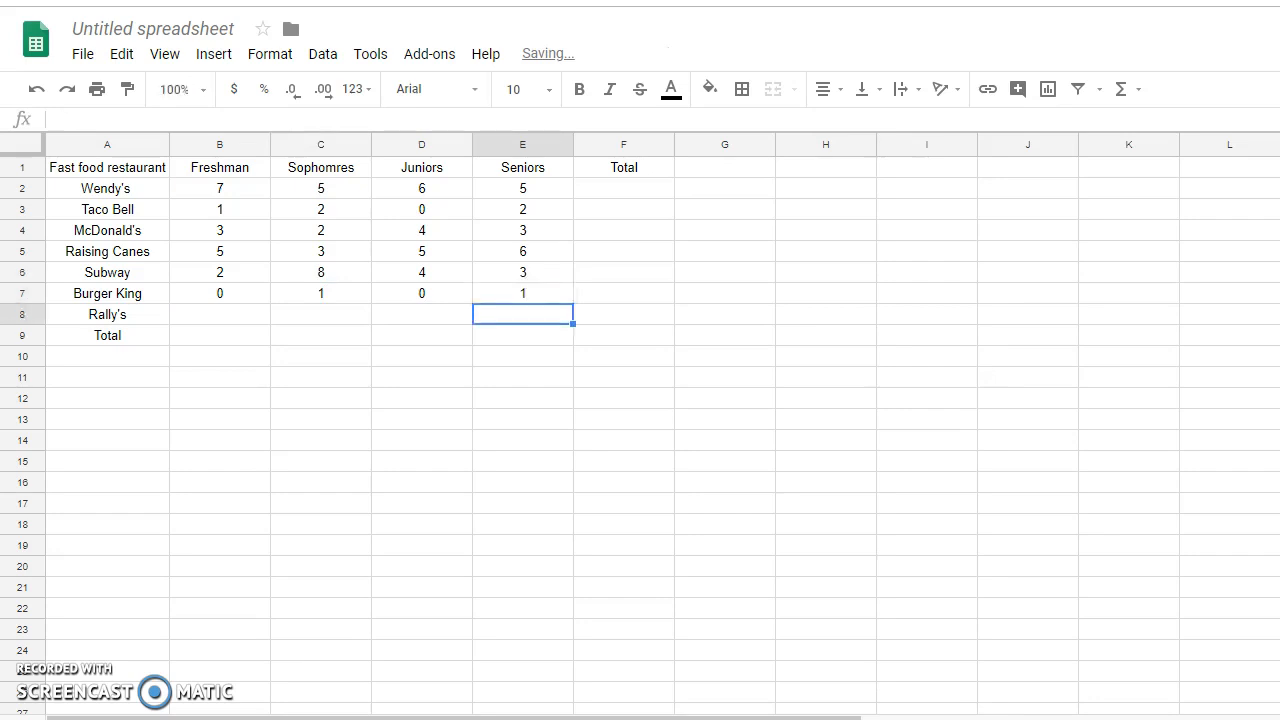
- Check the Rally's tallies and enter them in row 8: Freshman 1, Sophomores 0, Juniors 2, Seniors 2
key("alt+Tab")
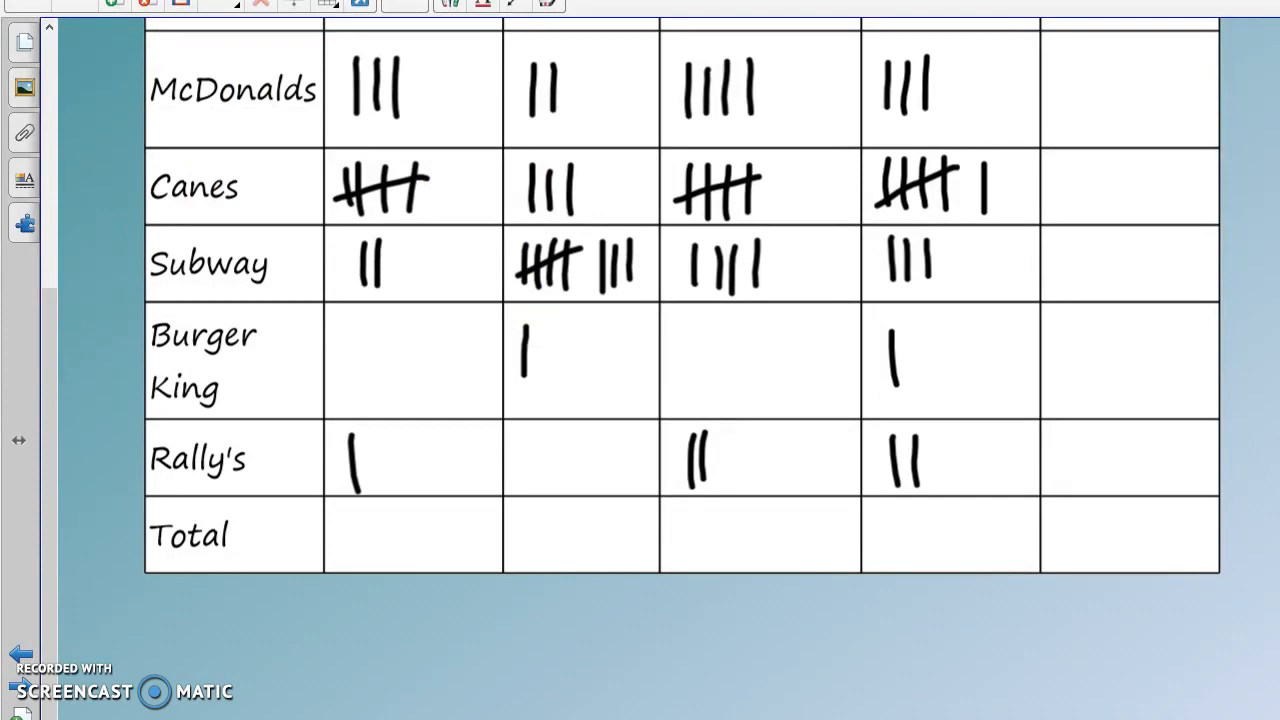
key("alt+Tab")
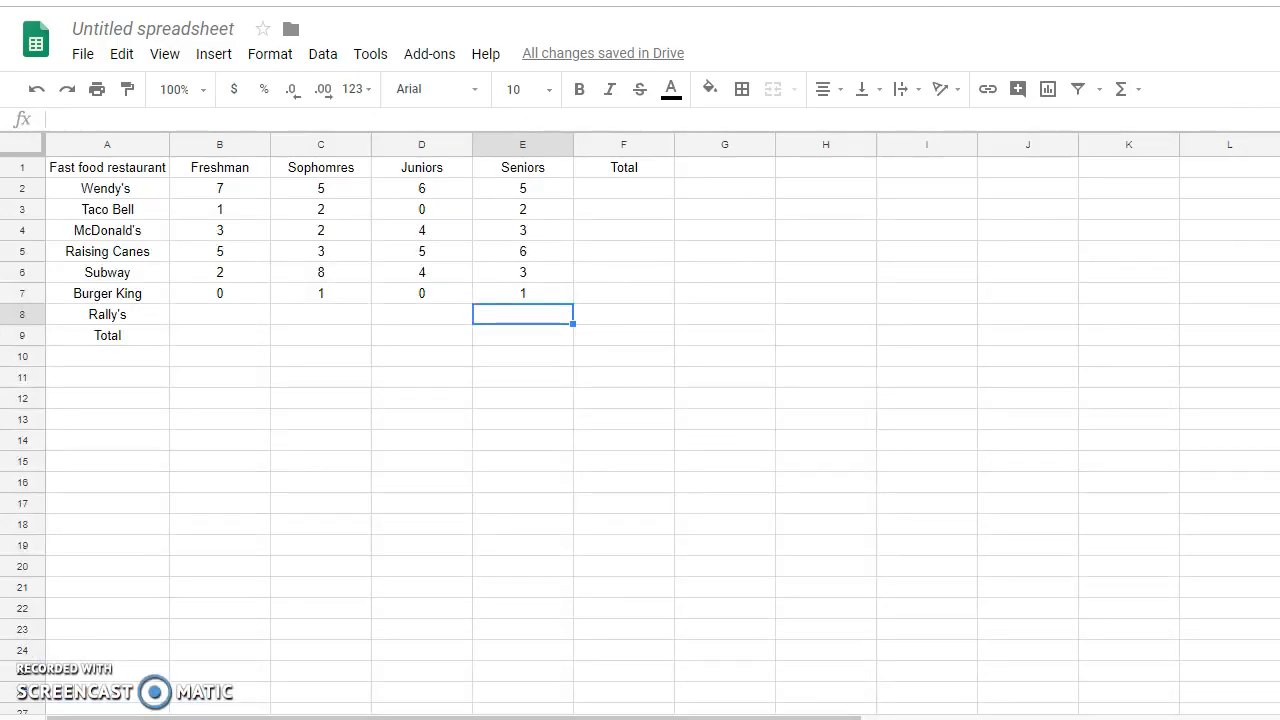
key("Left")
key("Left")
key("Left")
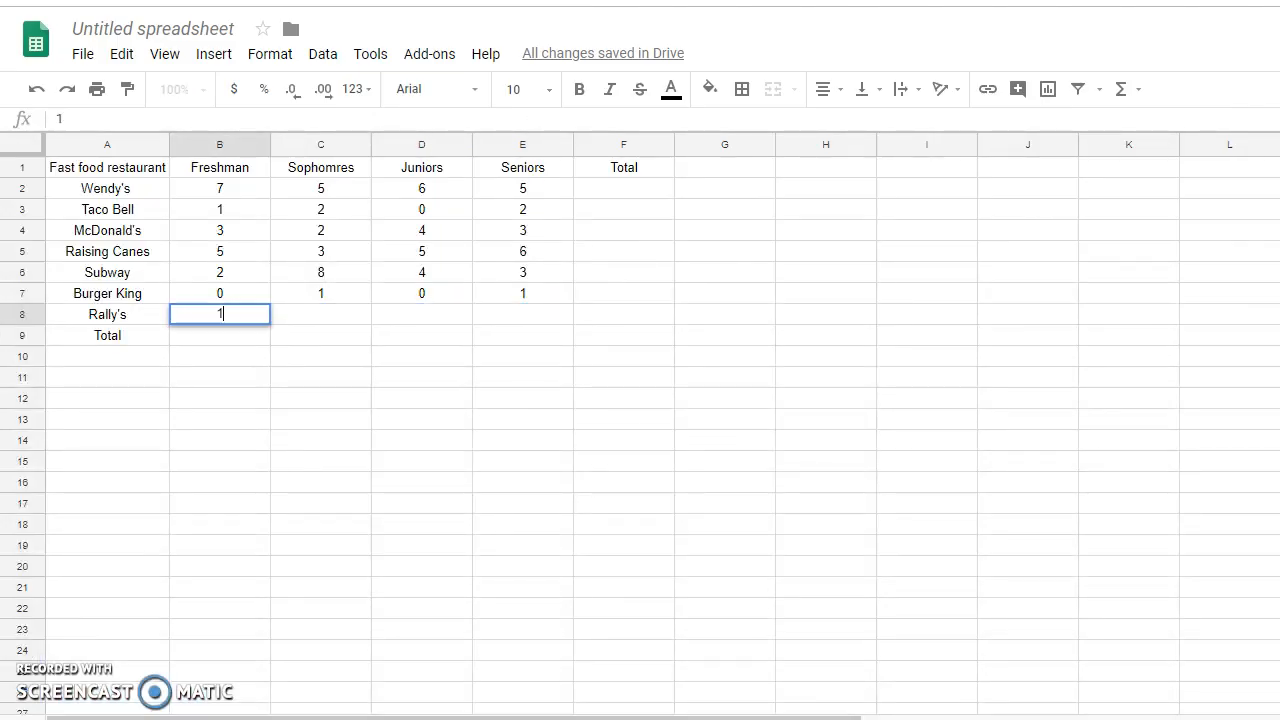
type("1")
key("Tab")
type("0")
key("Tab")
type("2")
key("Tab")
type("2")
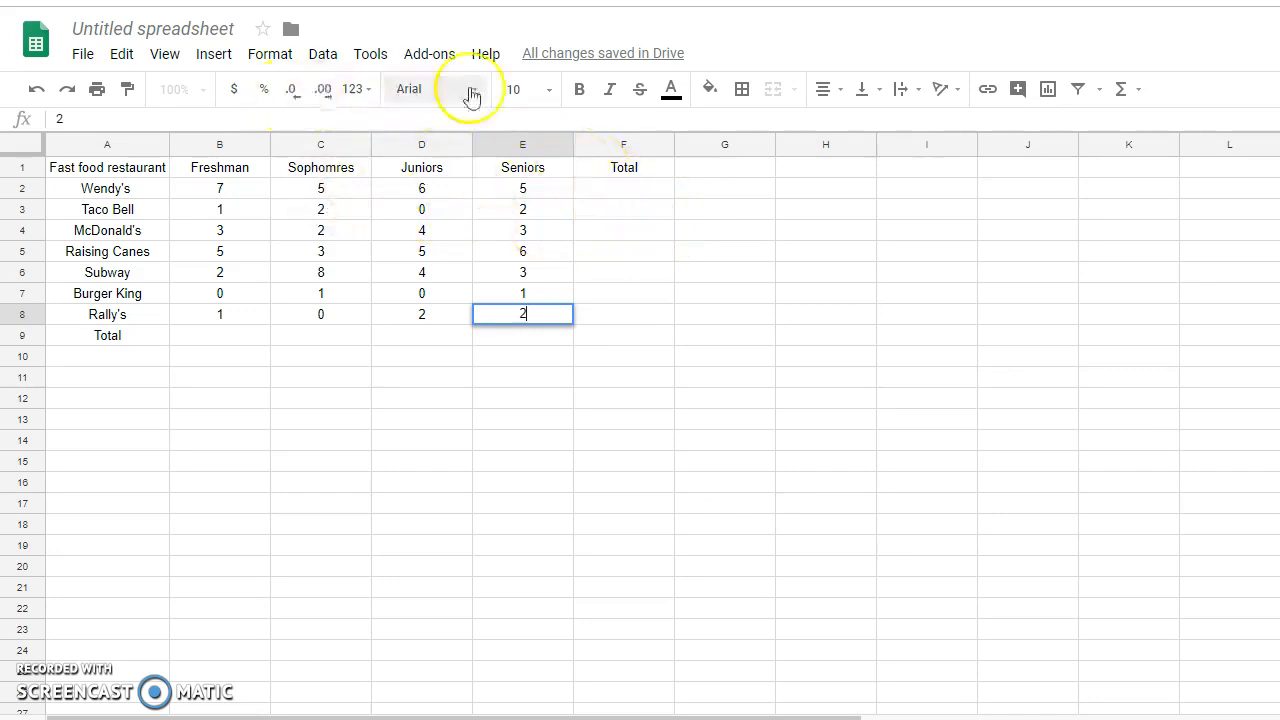
- Total the Wendy's row in F2 with =SUM(b2,c2,d2,e2) and fill the formula down through F8
left_click(633, 190)
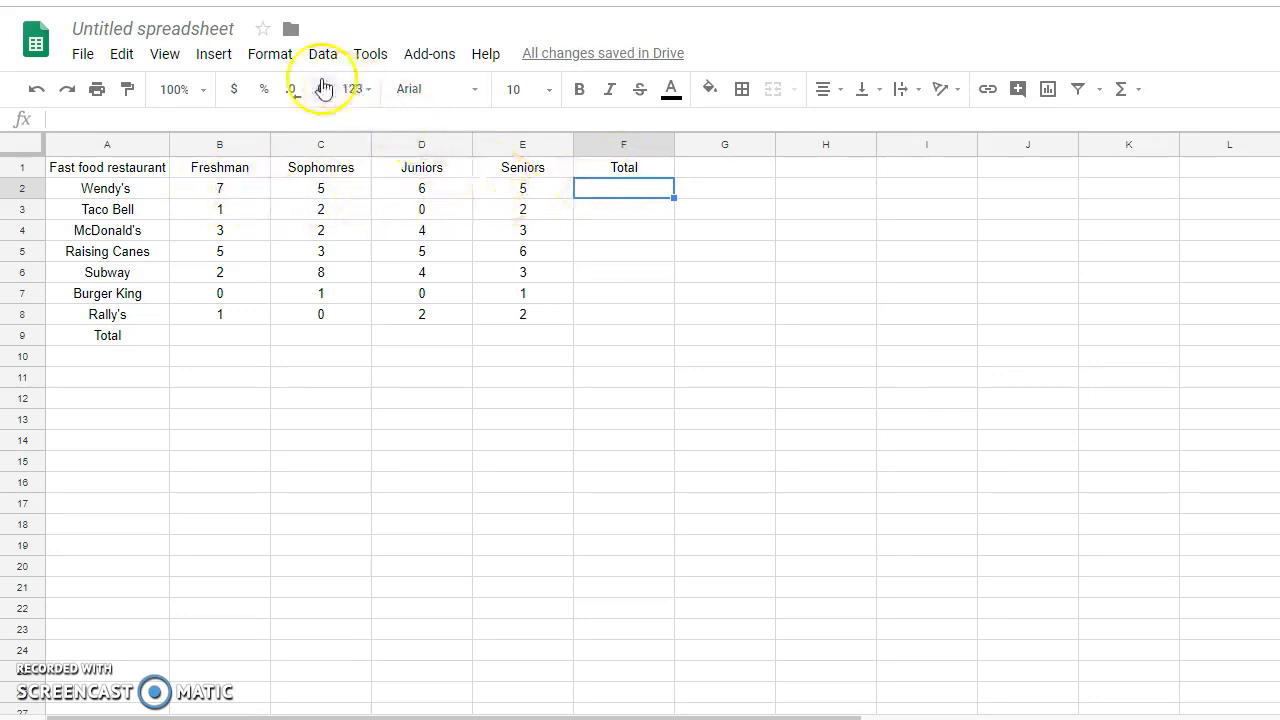
left_click(215, 60)
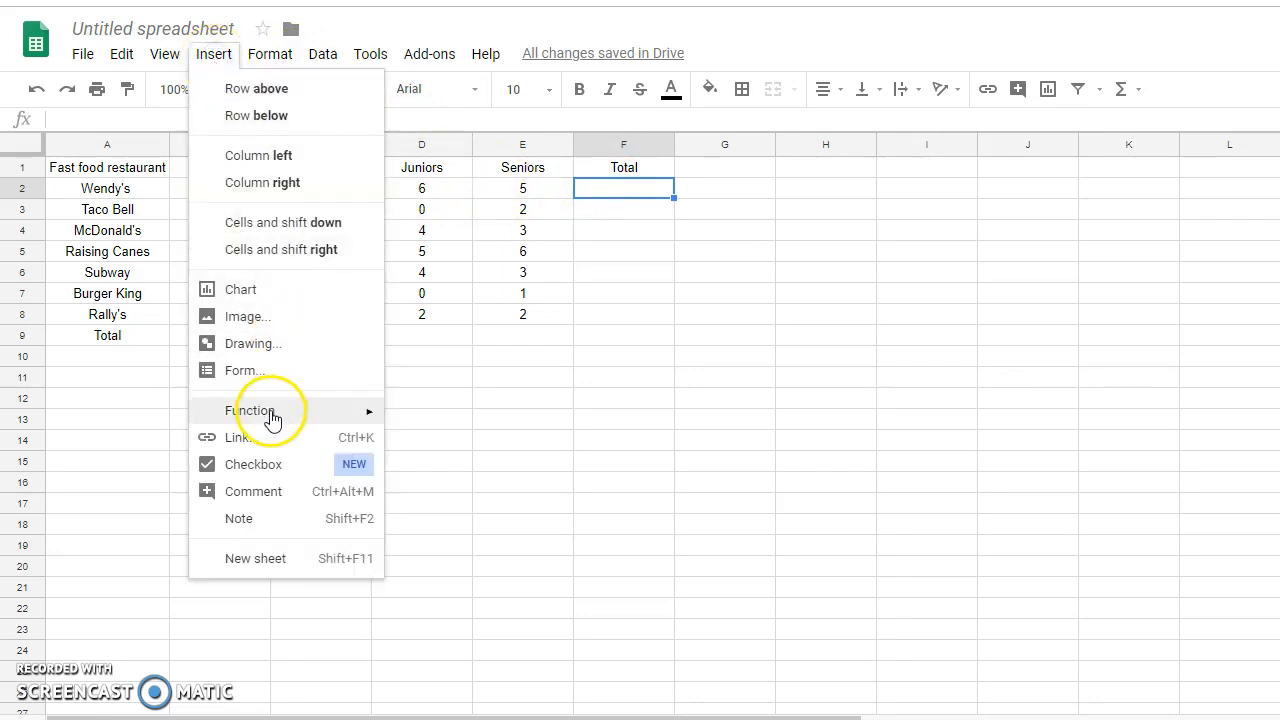
mouse_move(271, 421)
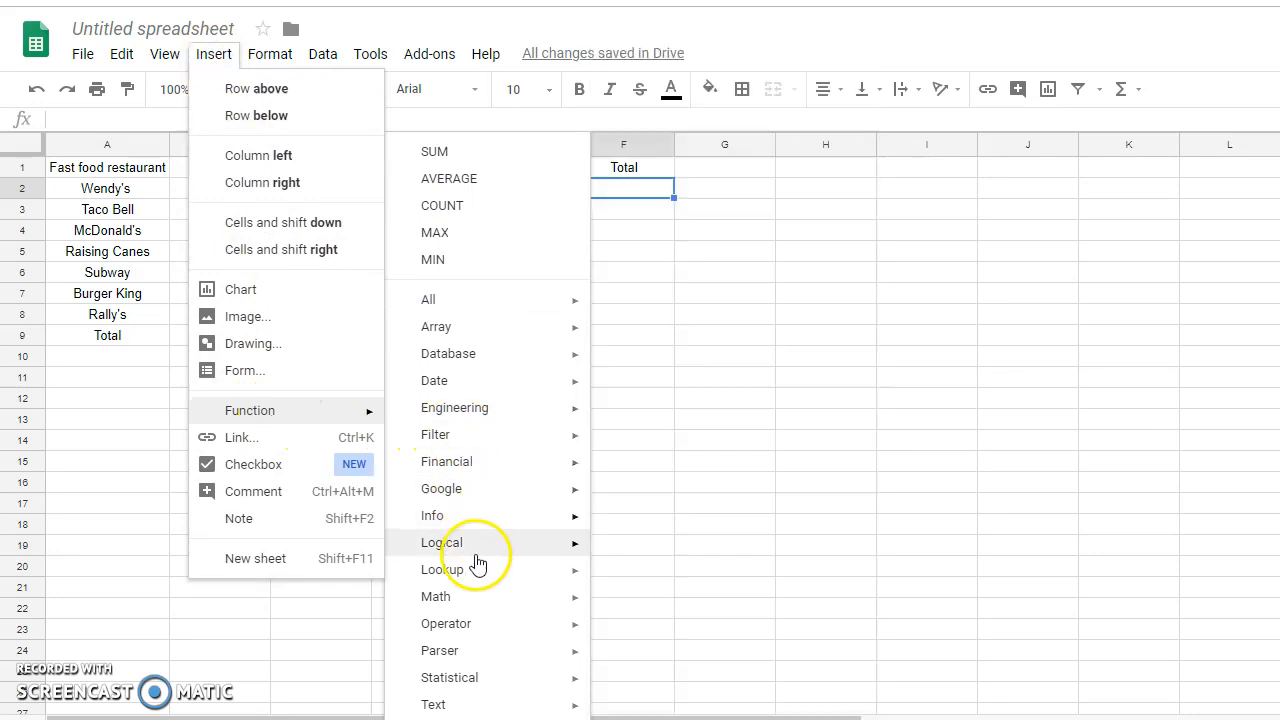
mouse_move(470, 597)
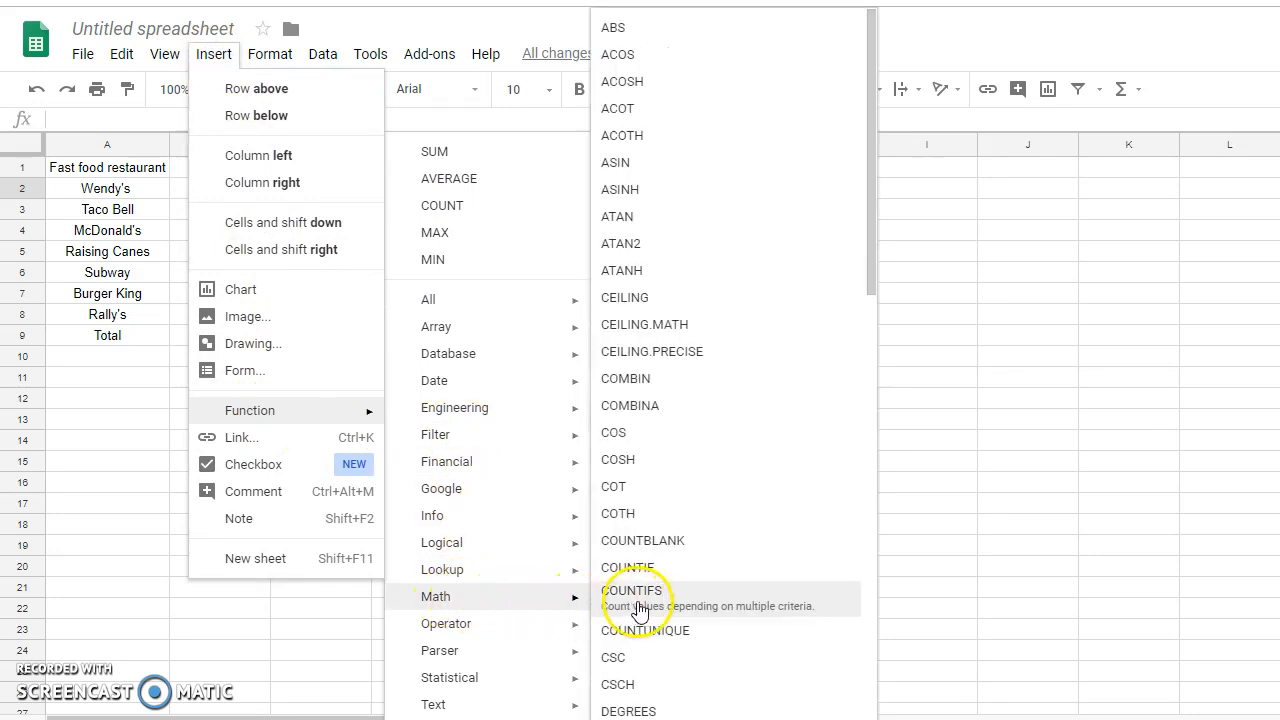
scroll(656, 599, "down", 13)
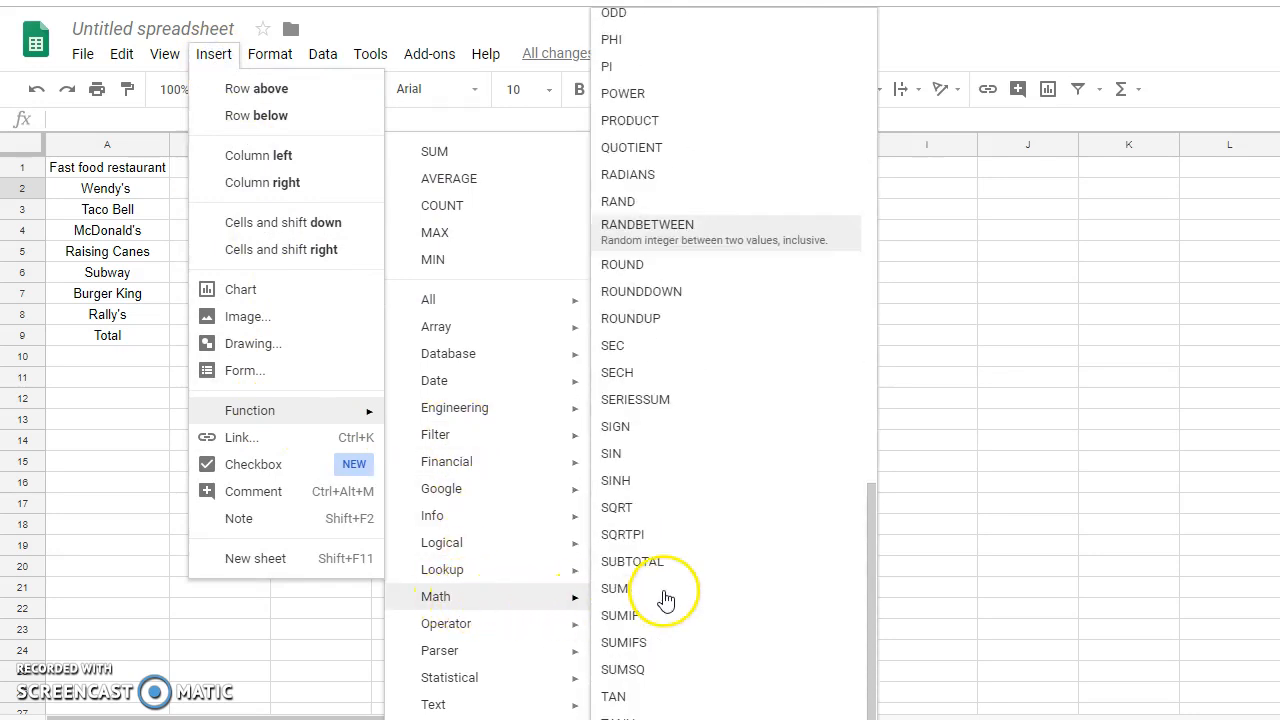
left_click(616, 577)
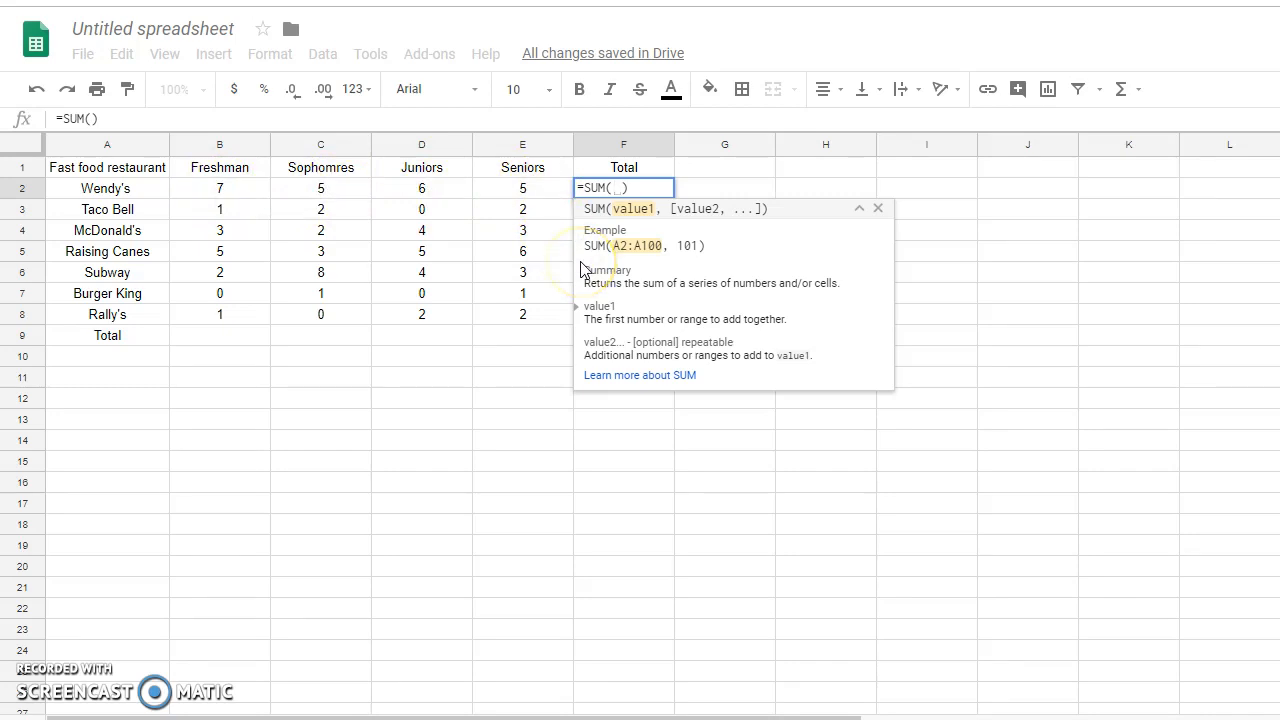
type("b2,")
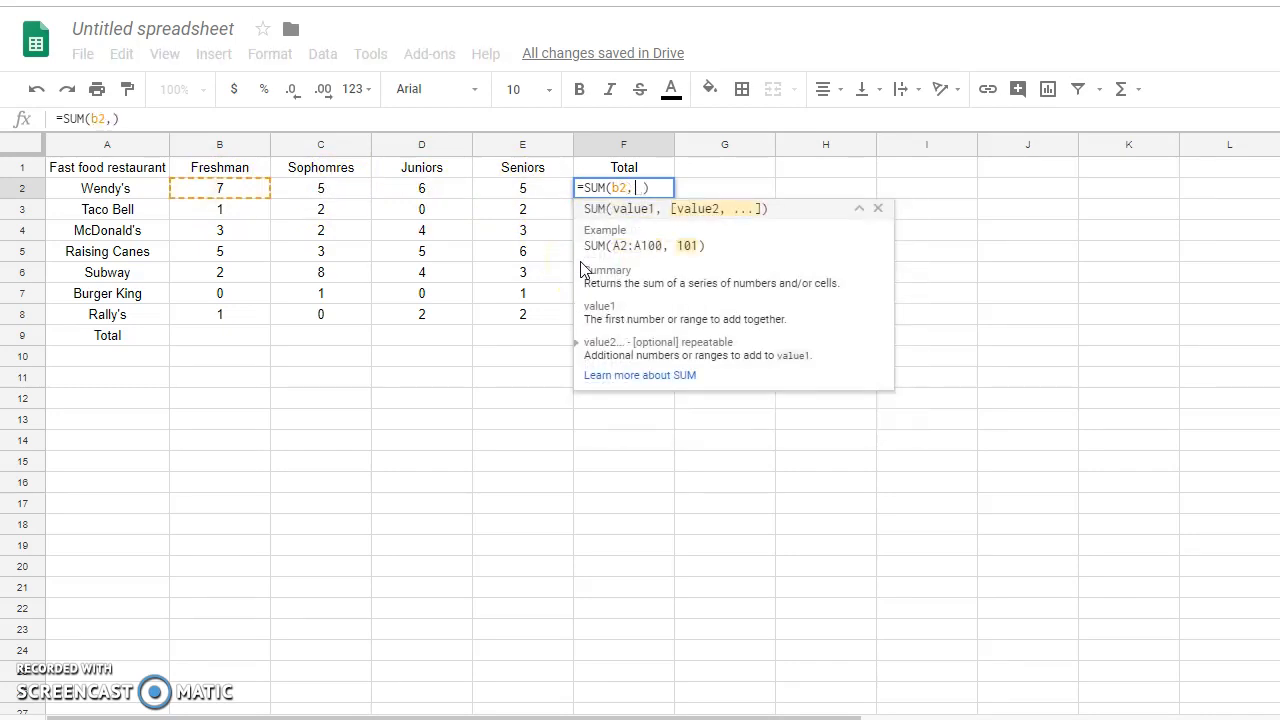
type("c2,d2,e2")
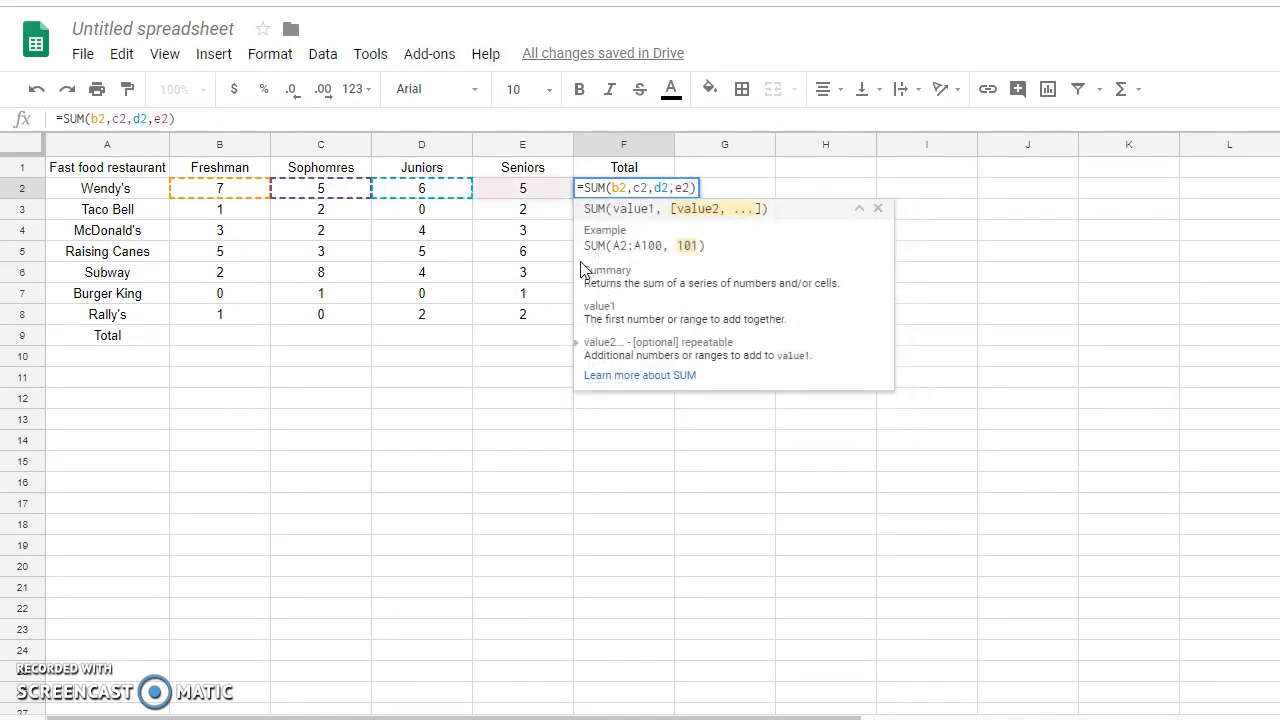
key("Return")
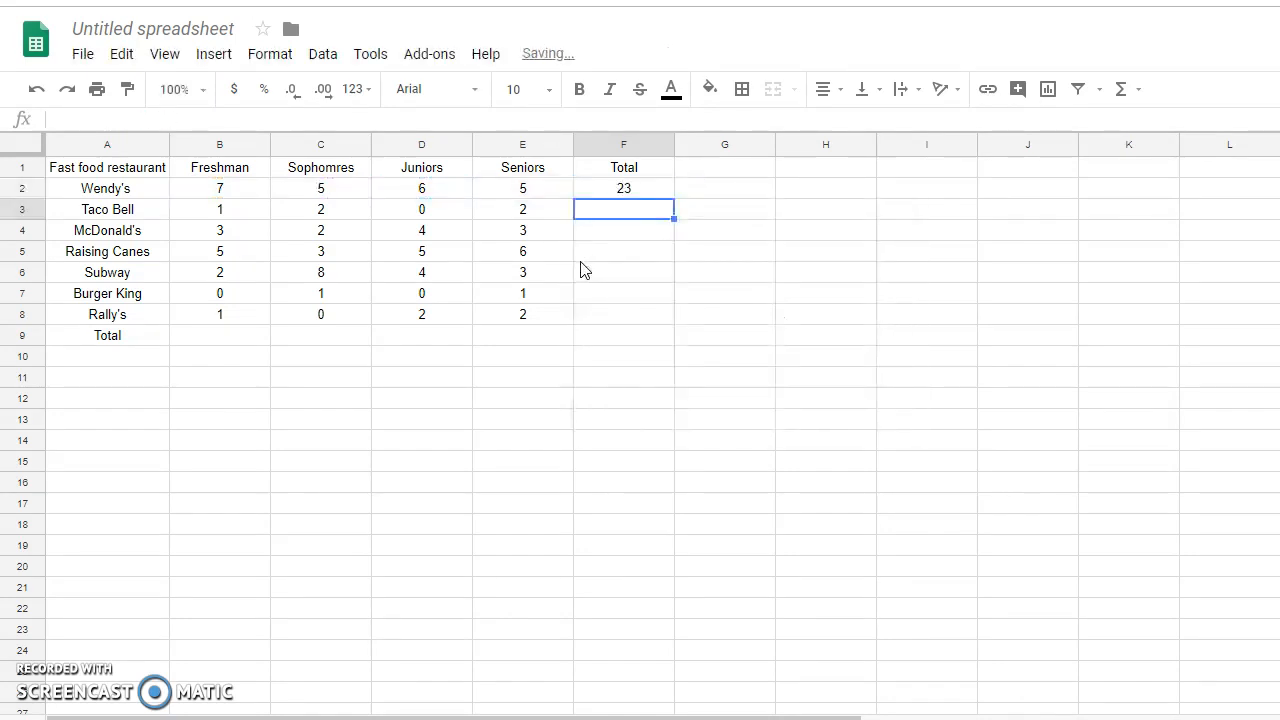
left_click(645, 193)
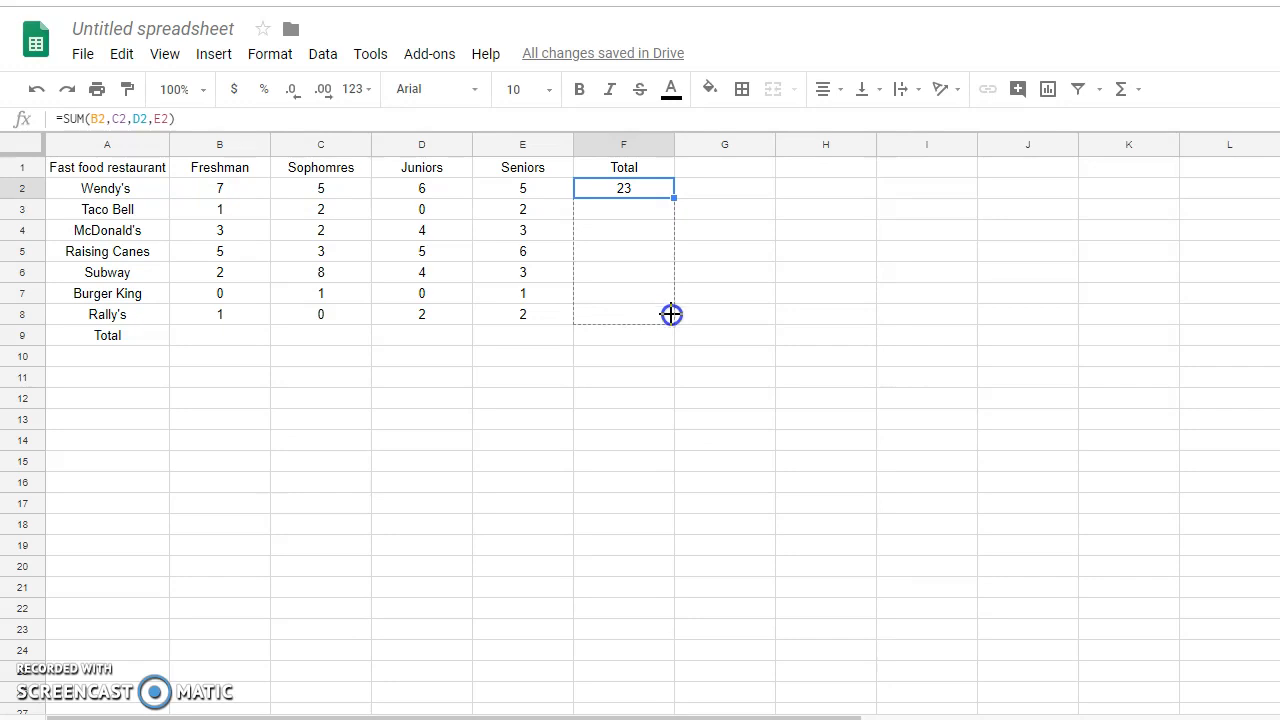
left_click_drag(674, 320, 674, 320)
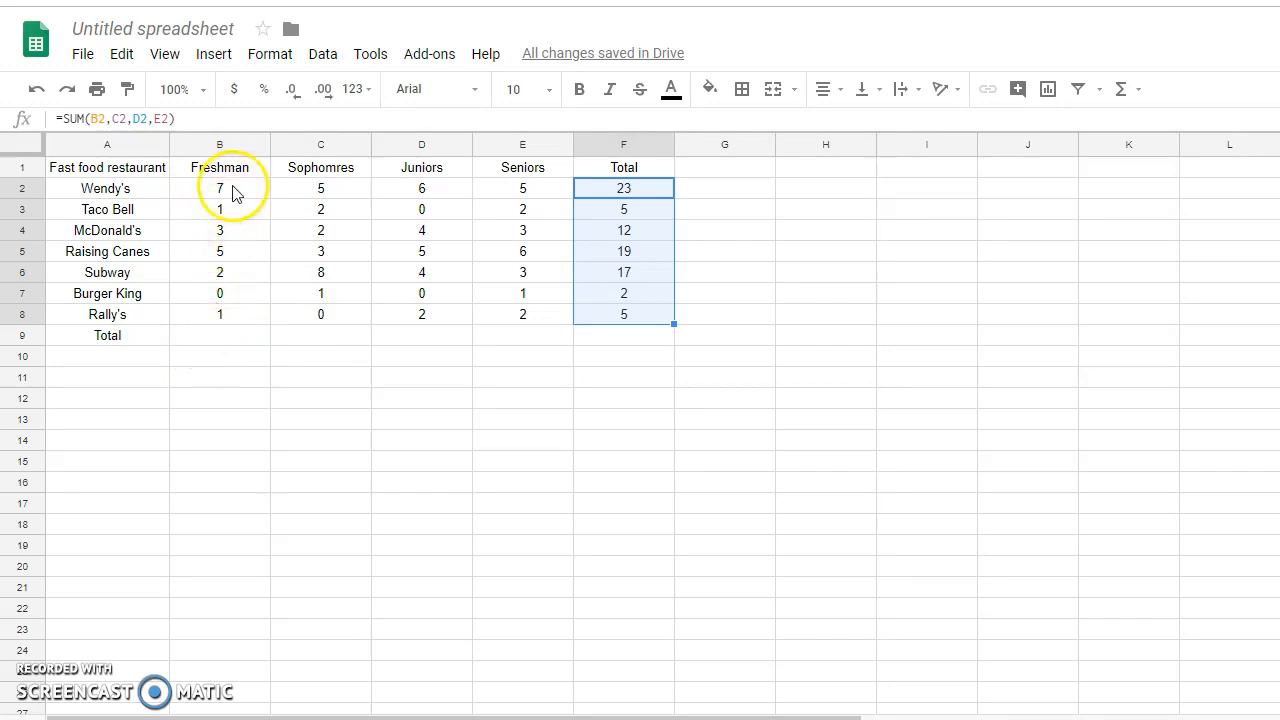
- Total the Freshman column in B9 with =SUM(b2:b8) and fill the formula across the Total row through F9
left_click(237, 337)
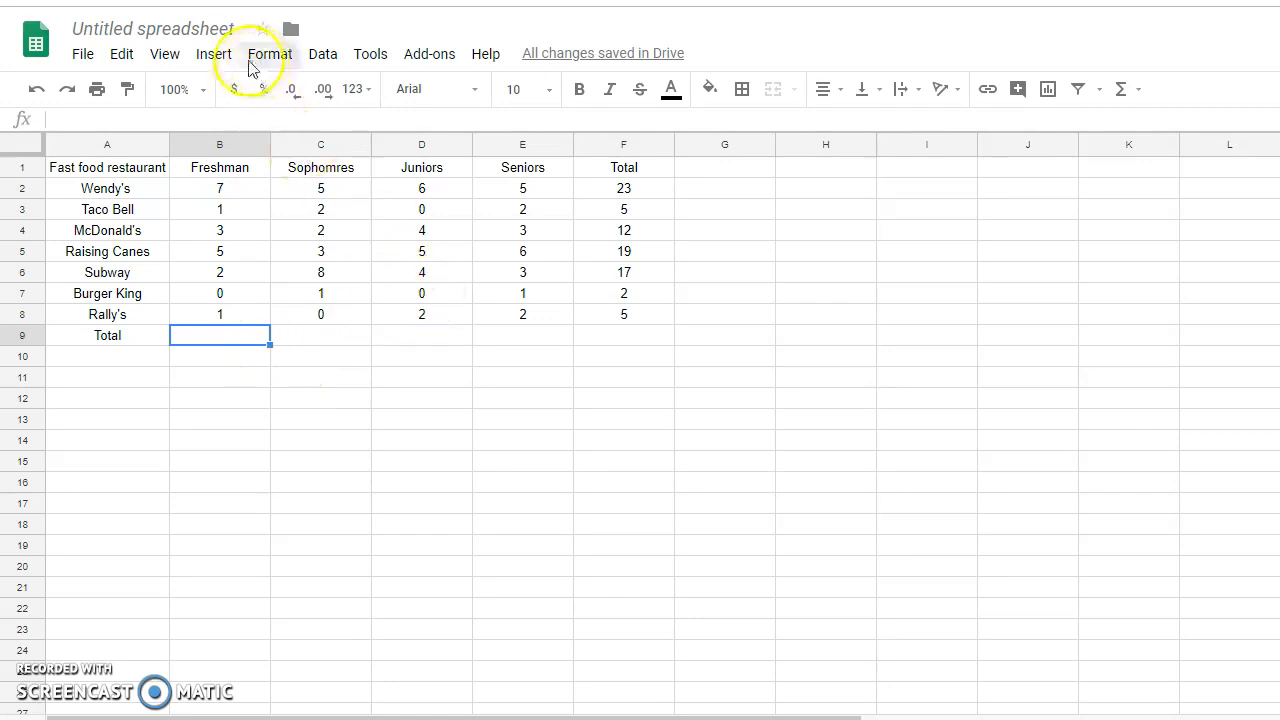
left_click(215, 55)
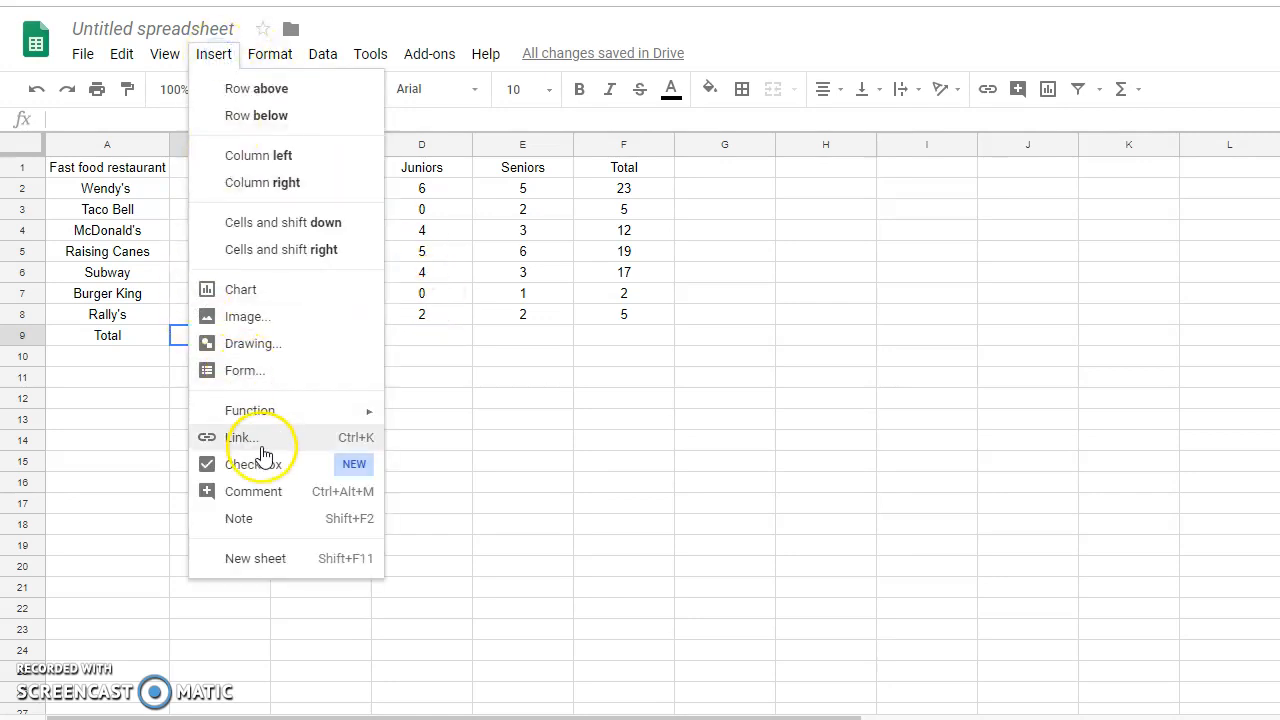
mouse_move(258, 421)
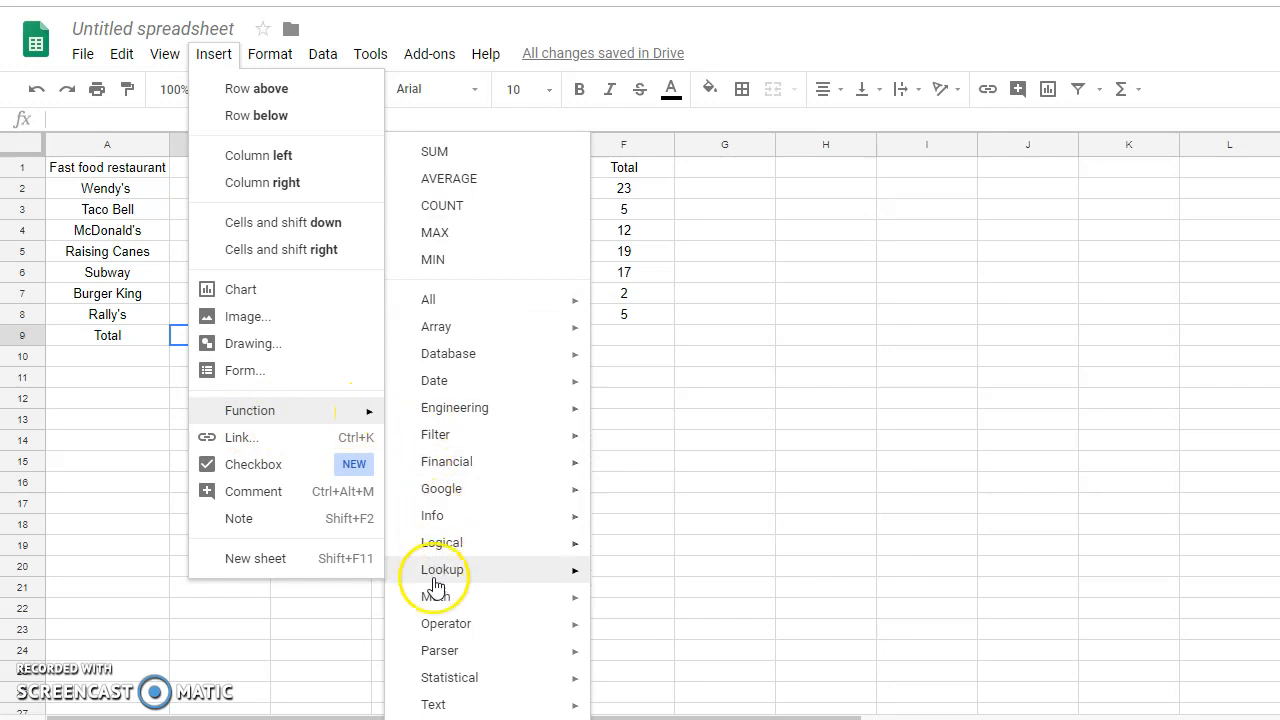
mouse_move(437, 580)
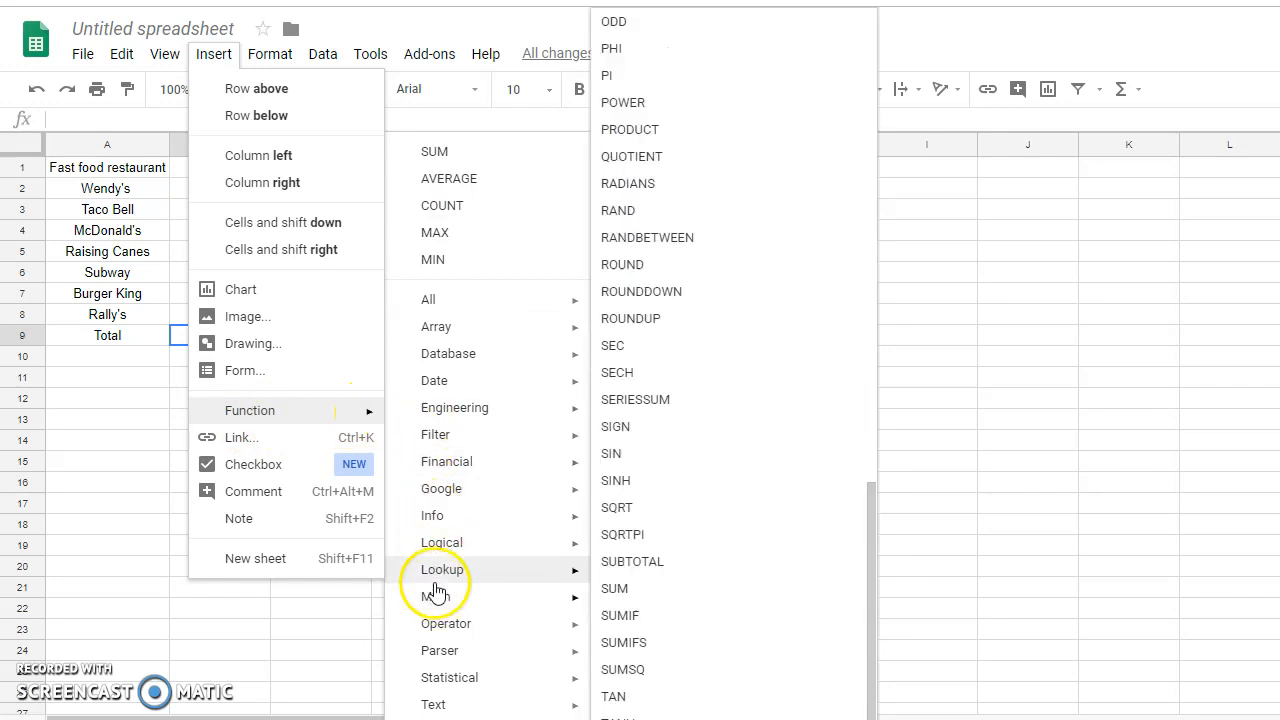
left_click(618, 594)
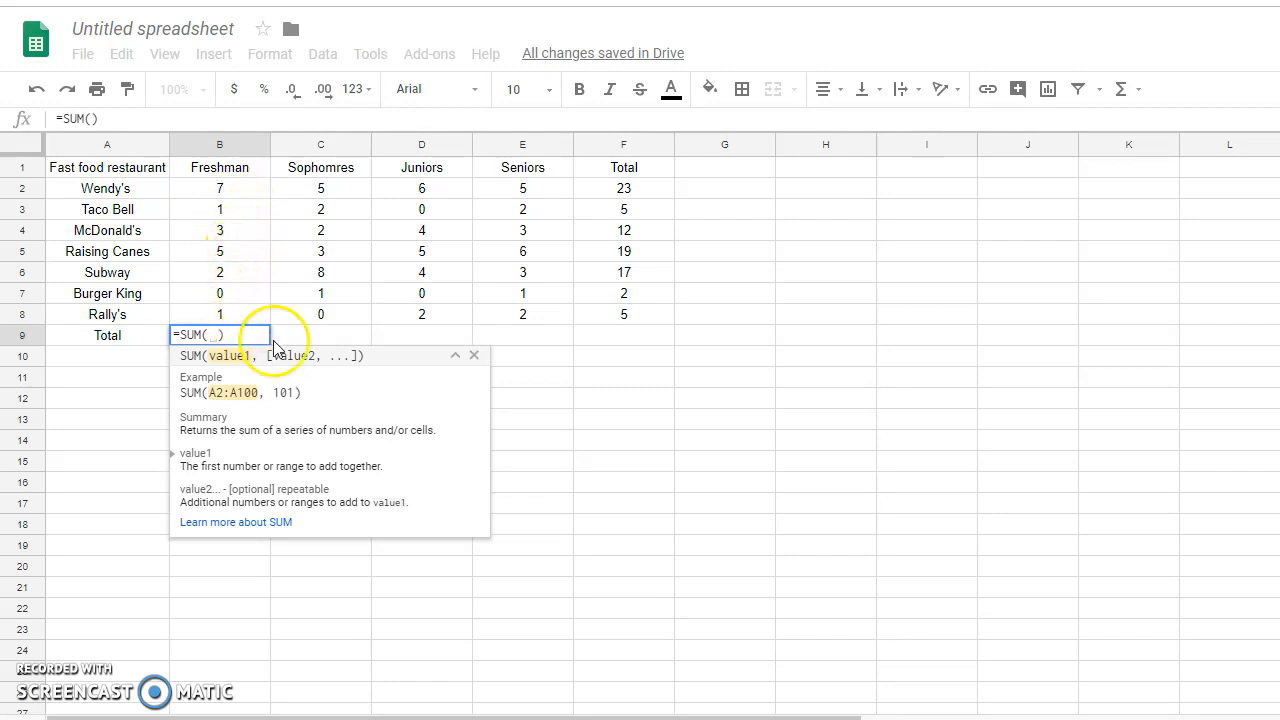
type("b2")
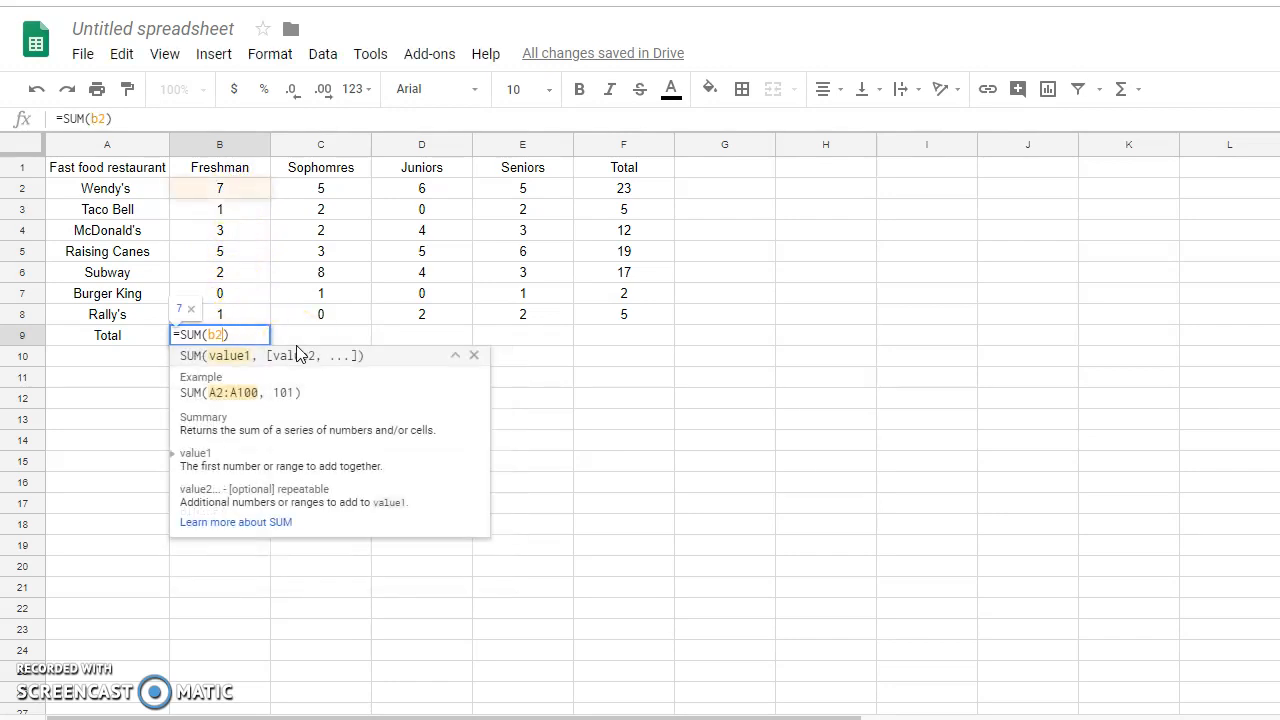
type(":")
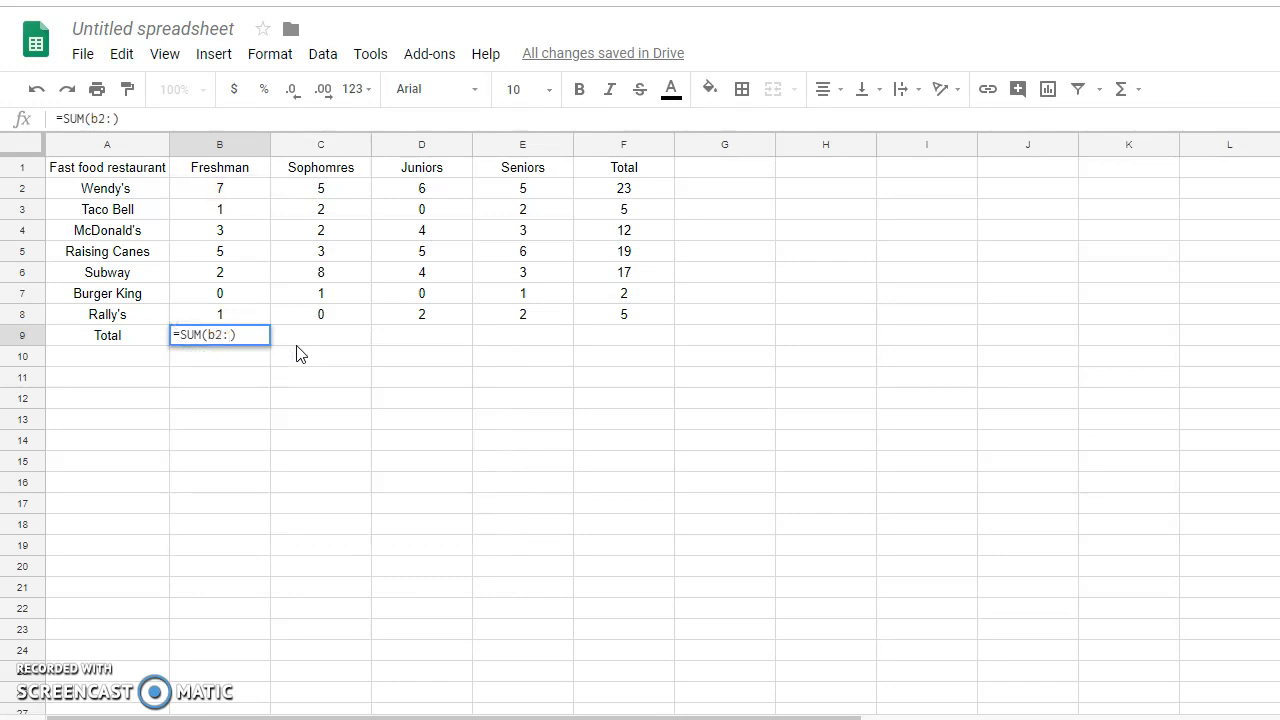
type("b8")
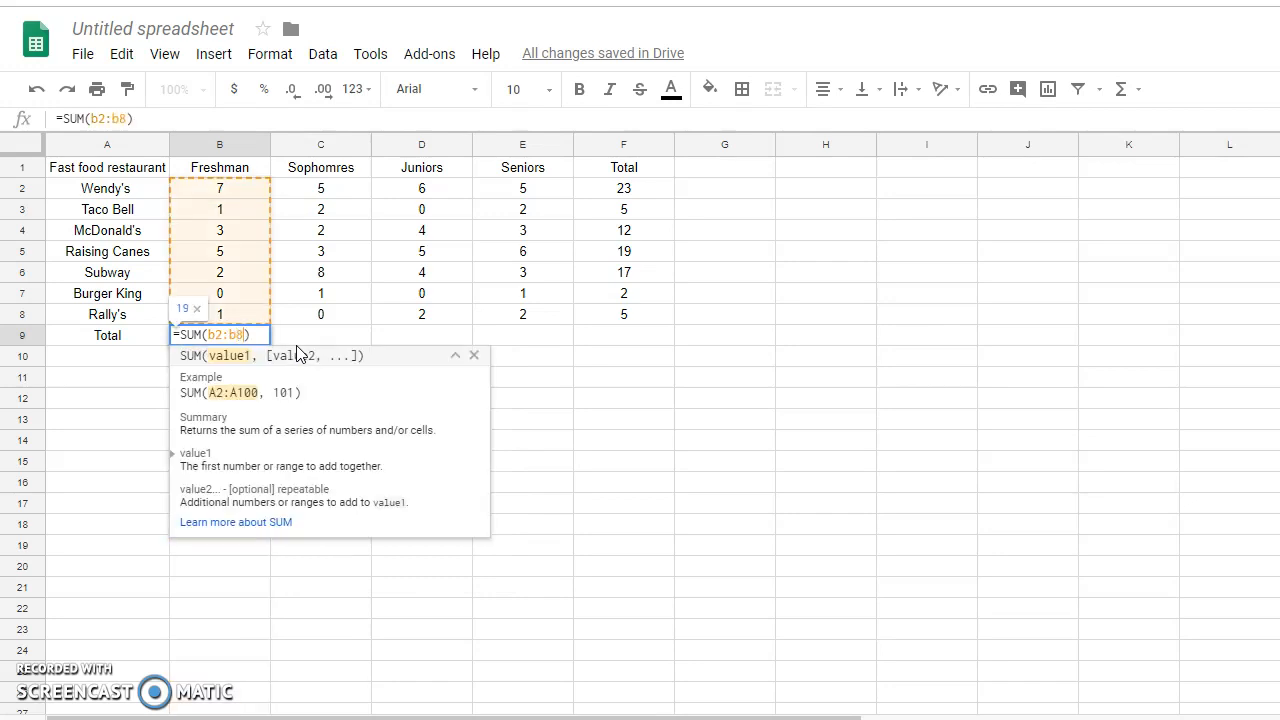
key("Return")
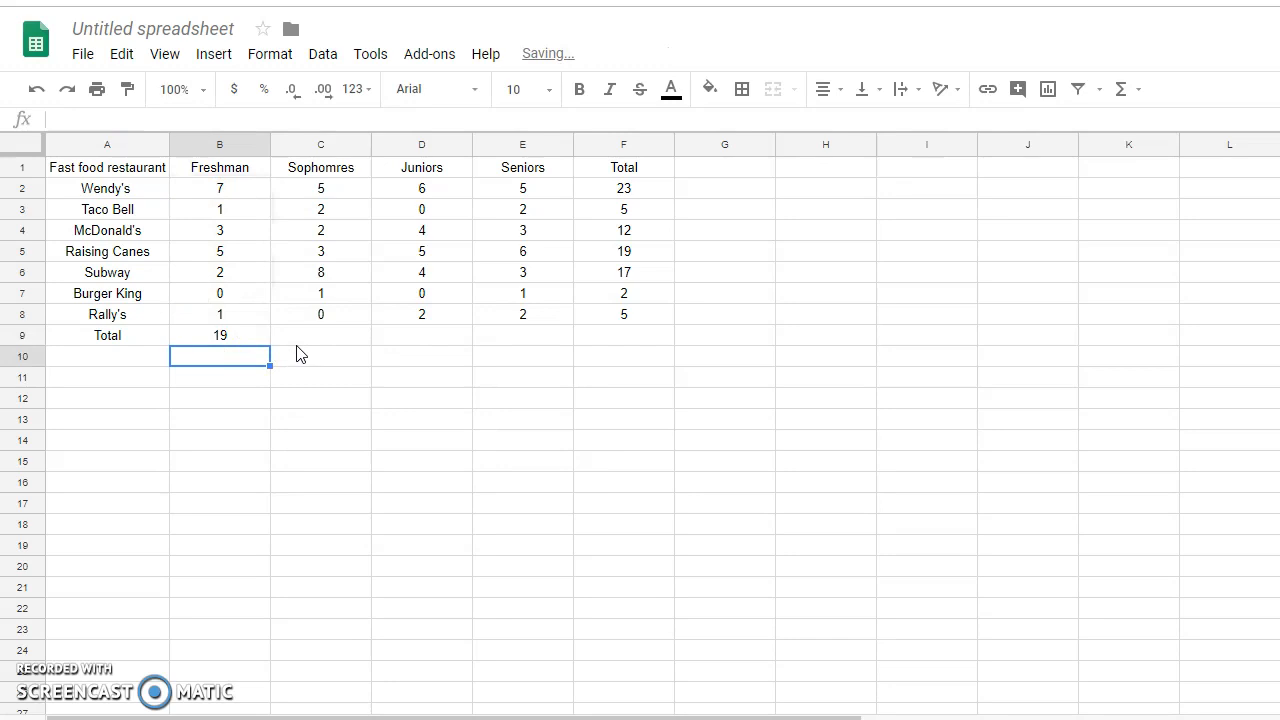
left_click(245, 337)
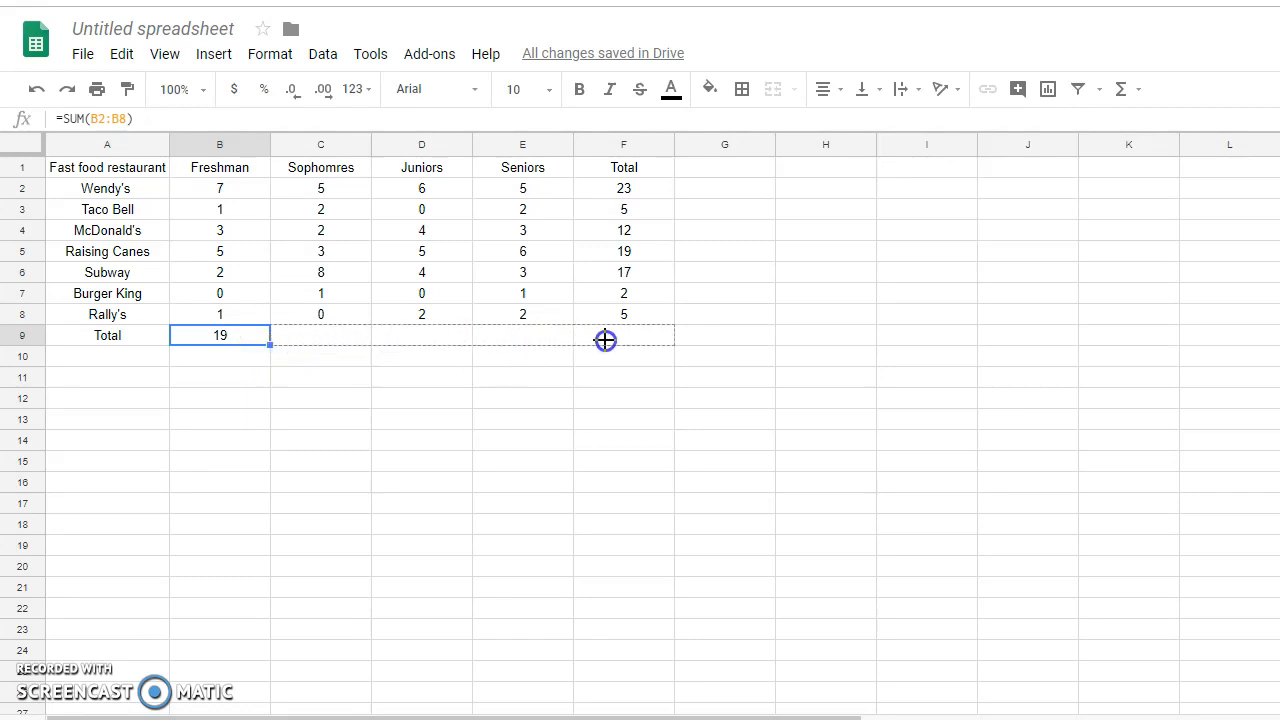
left_click_drag(605, 340, 606, 342)
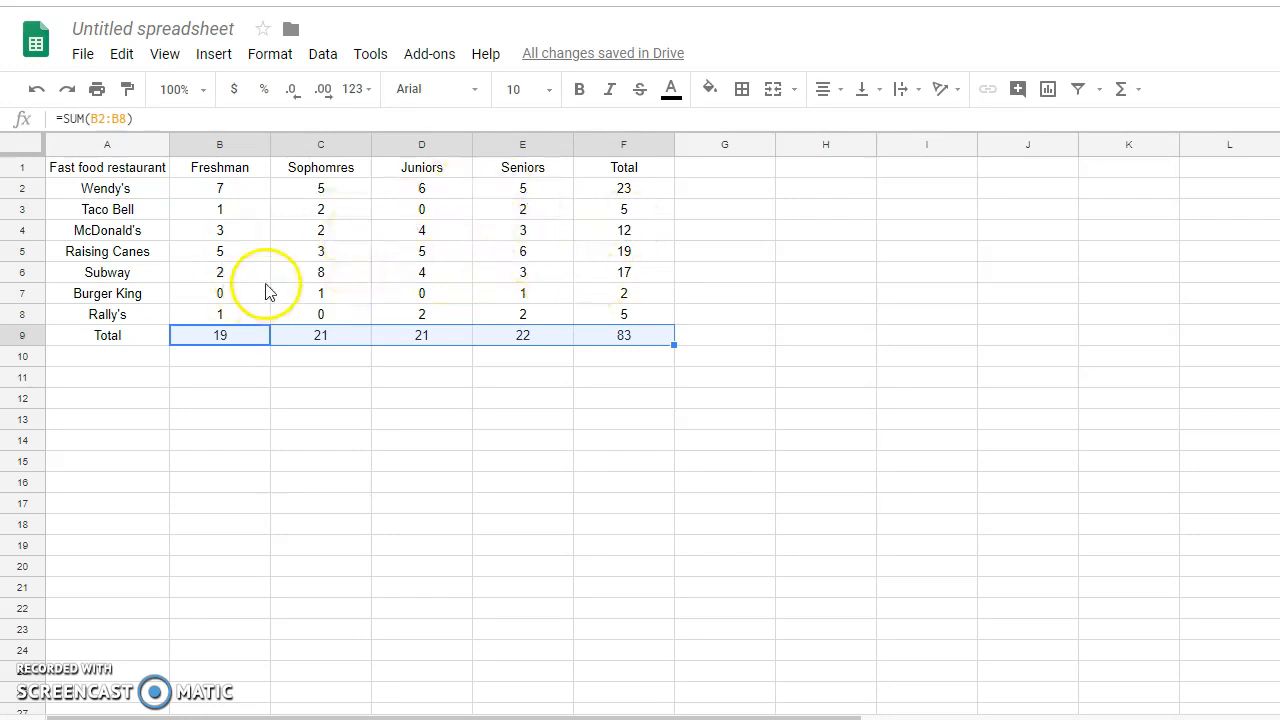
left_click(720, 334)
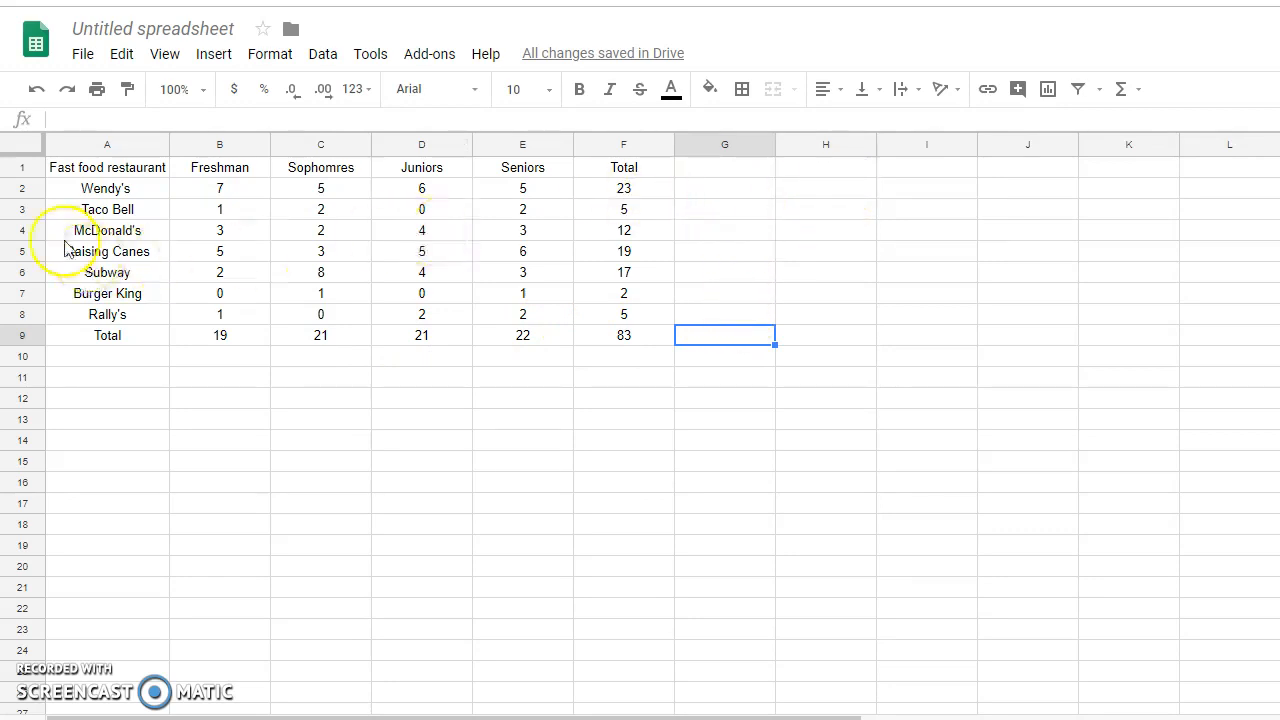
- Copy the restaurant list A1:A9 to column H starting at H1 and fit the column width to its text
left_click_drag(106, 167, 118, 340)
key("ctrl+c")
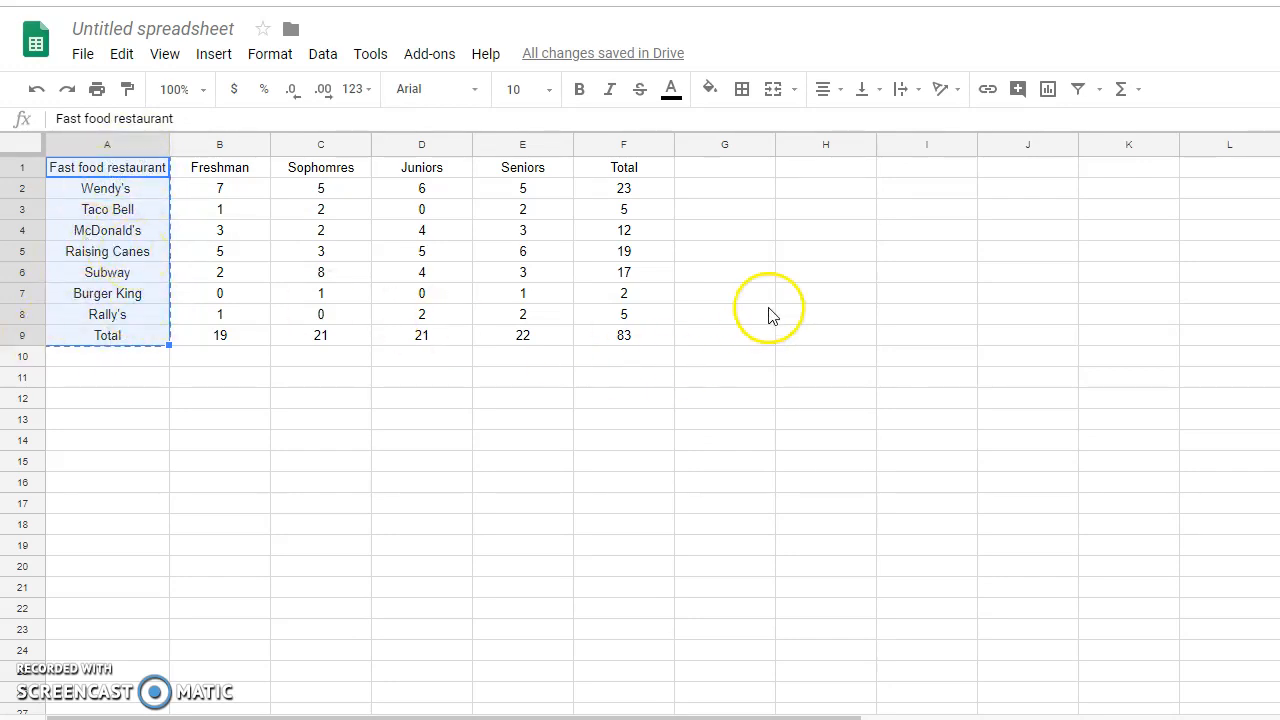
left_click(845, 171)
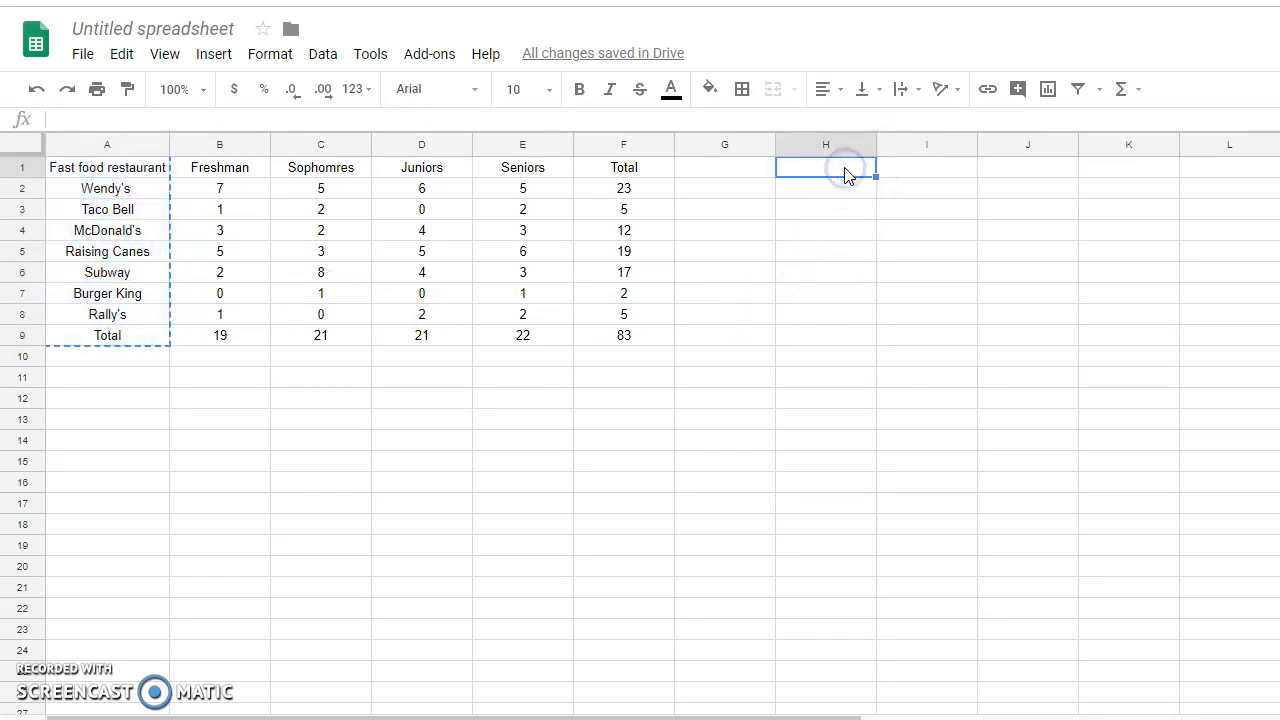
key("ctrl+v")
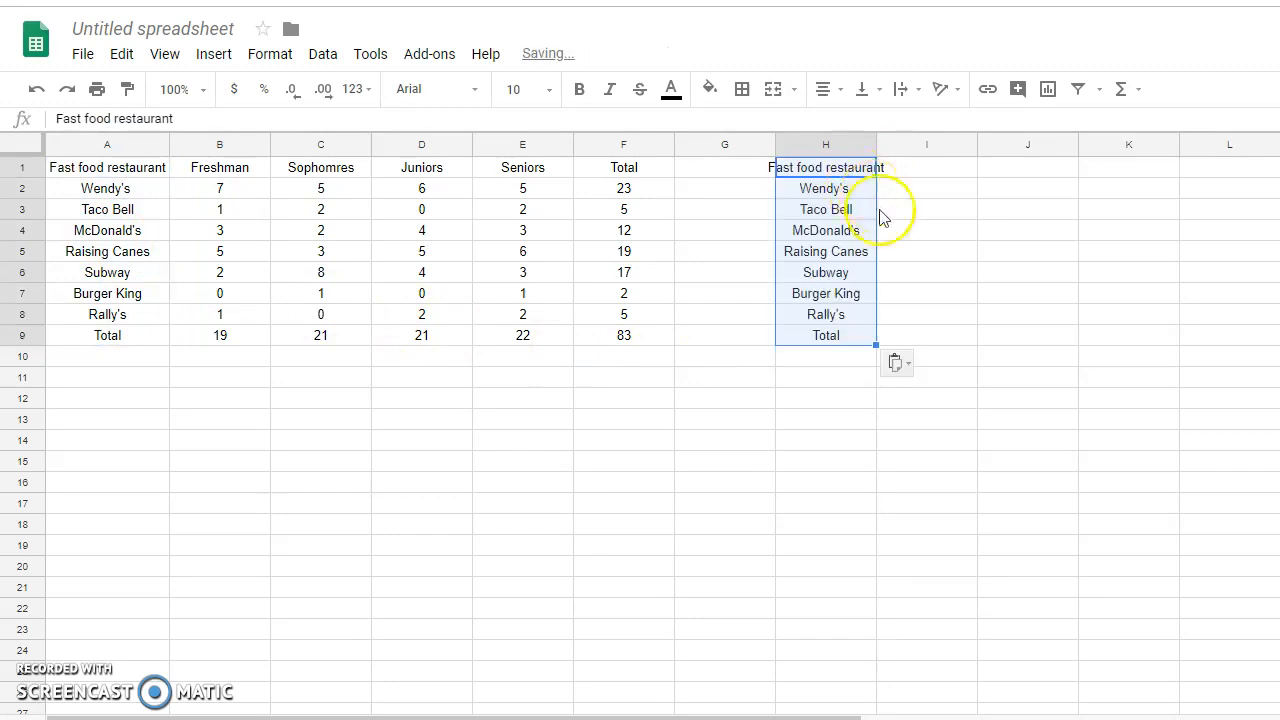
left_click_drag(876, 143, 875, 144)
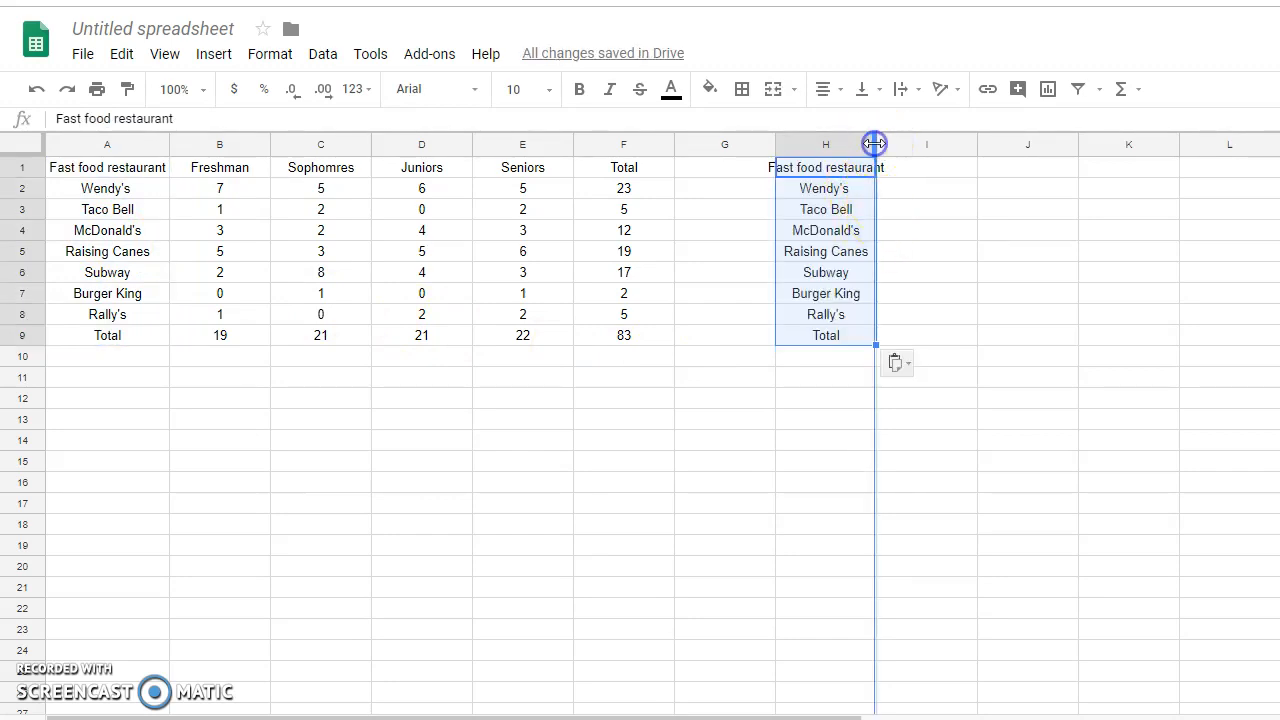
double_click(875, 144)
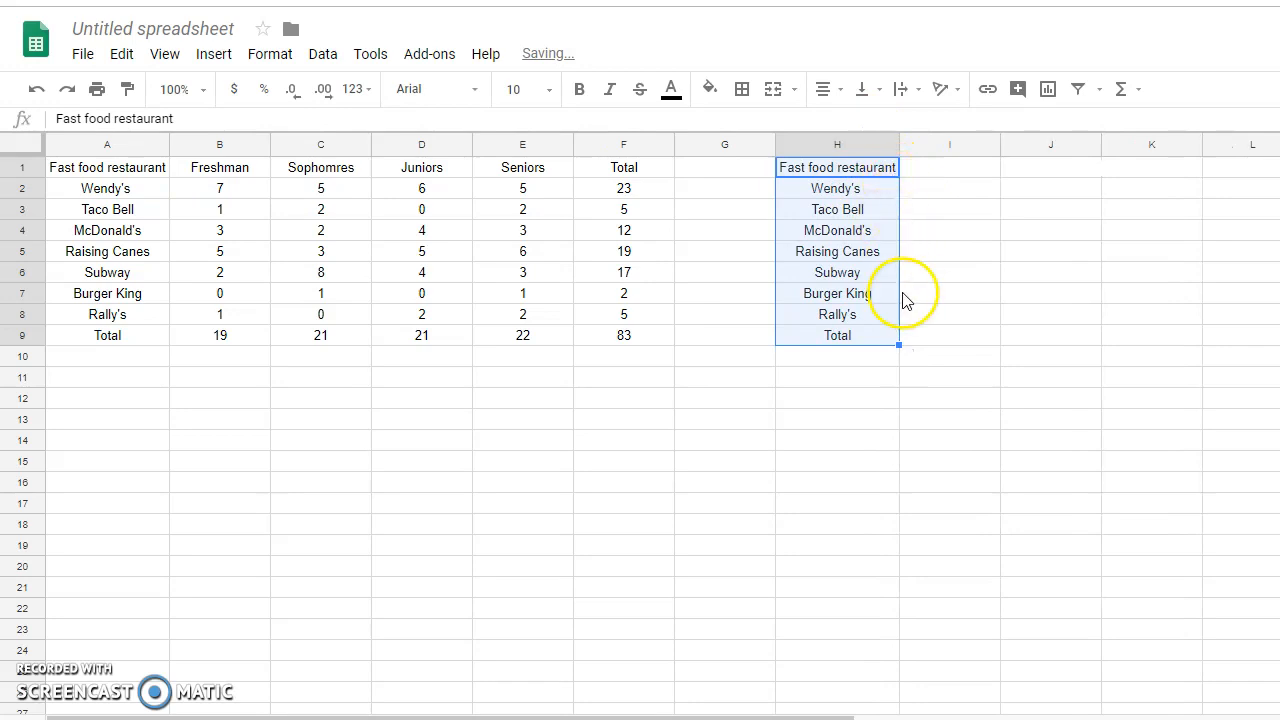
- Try copying the Total column F1:F9 into column I starting at I1, and undo the paste
left_click(947, 170)
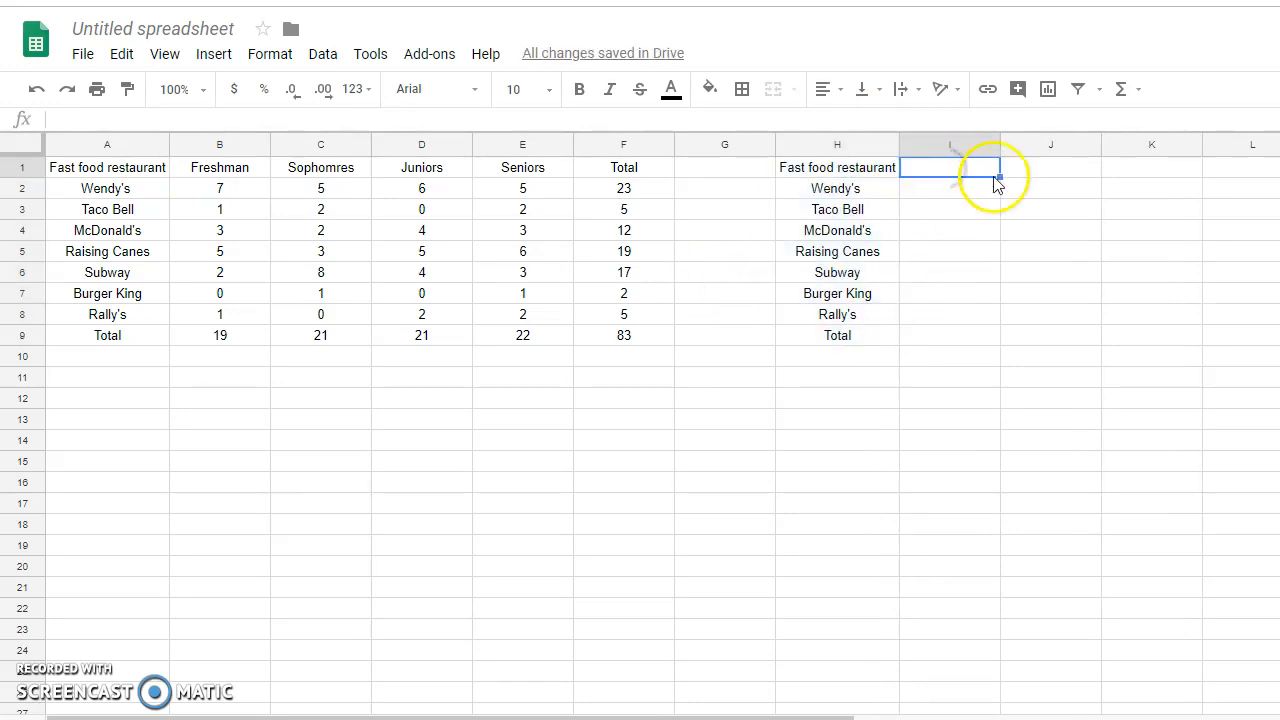
left_click(609, 172)
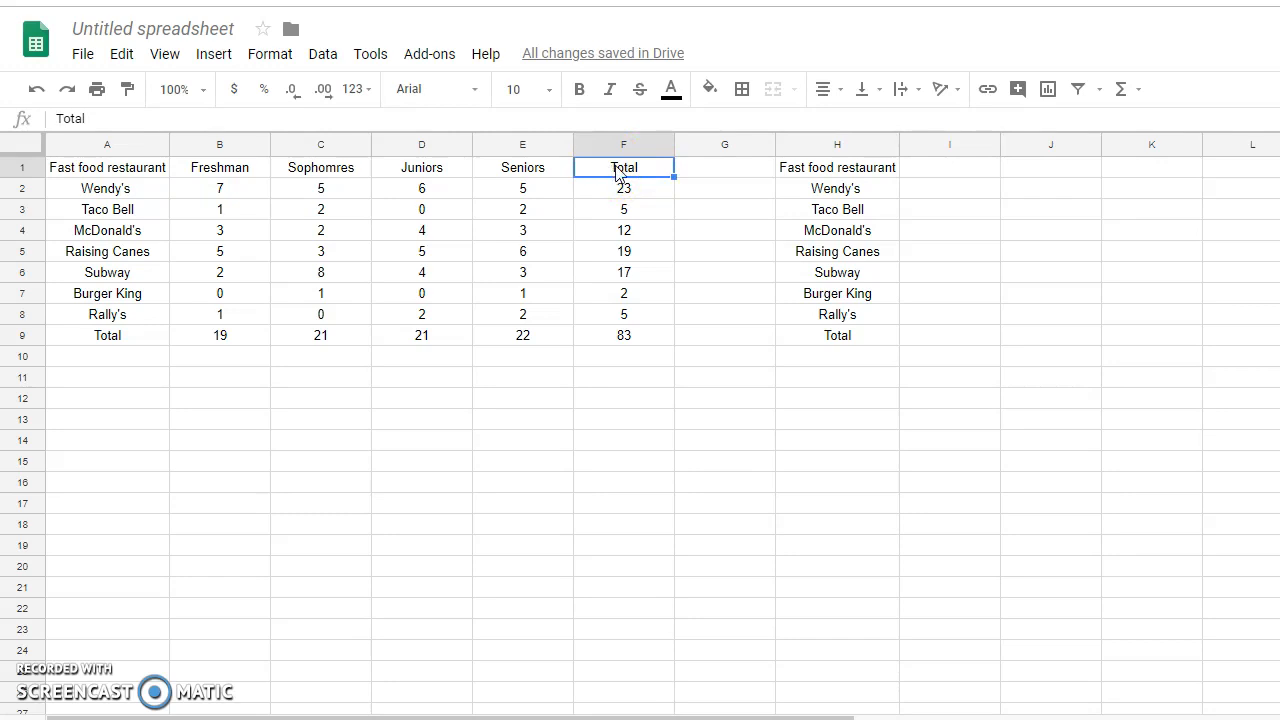
left_click_drag(600, 172, 643, 345)
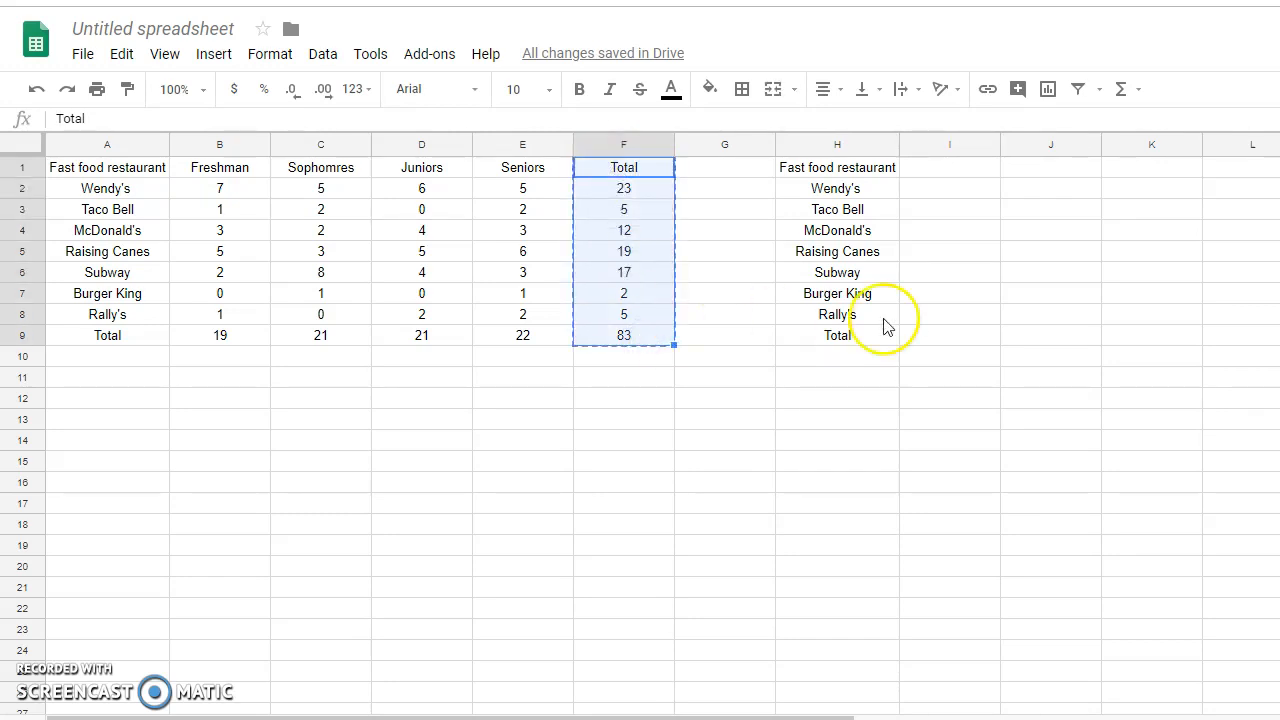
left_click(963, 172)
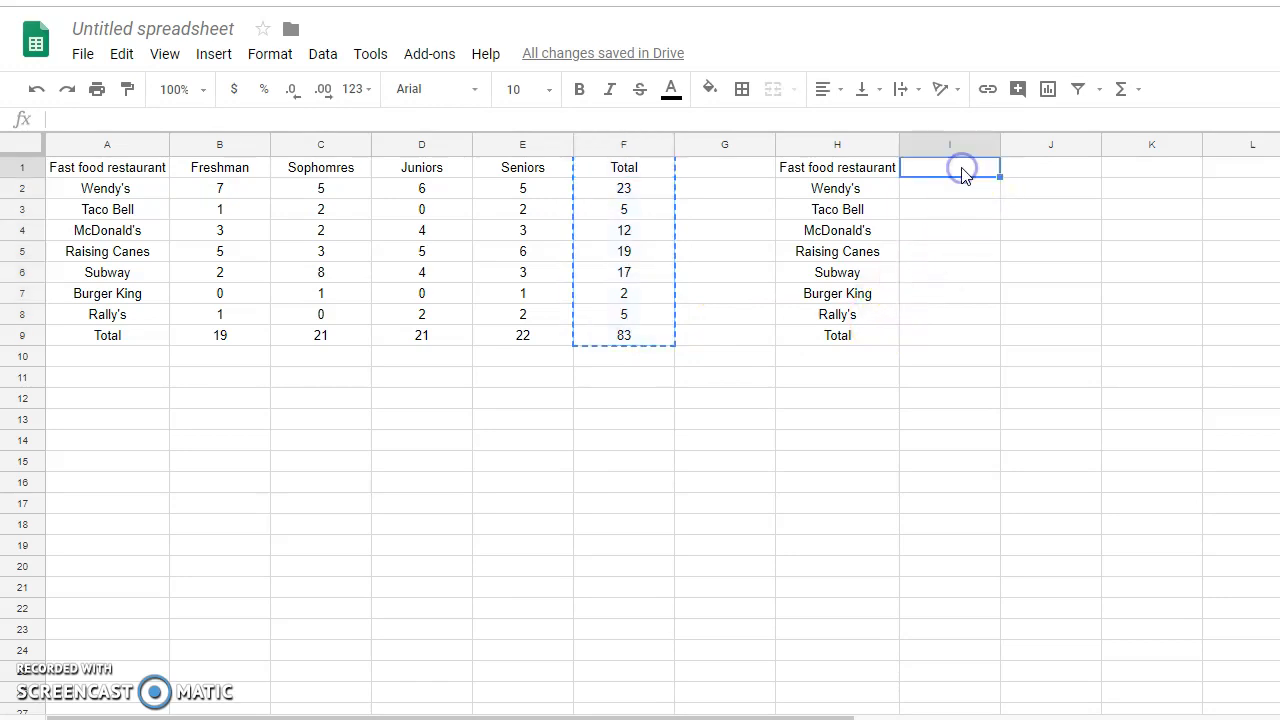
key("ctrl+v")
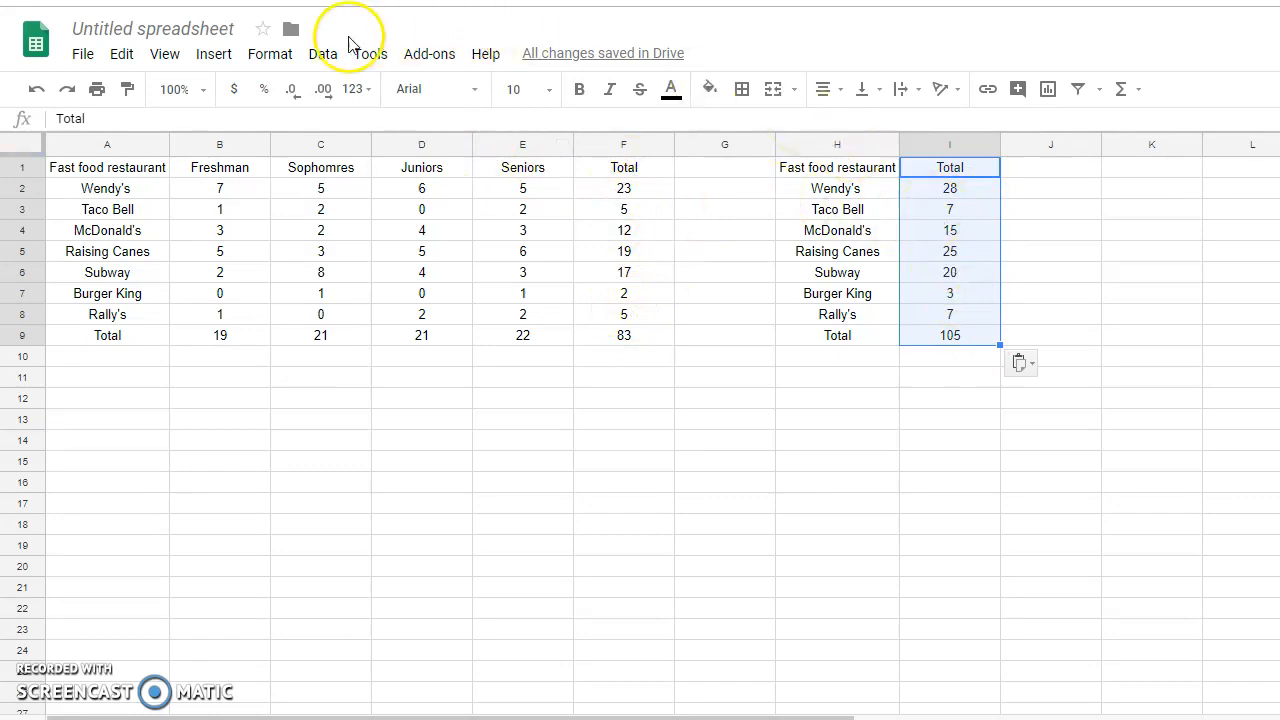
left_click(36, 89)
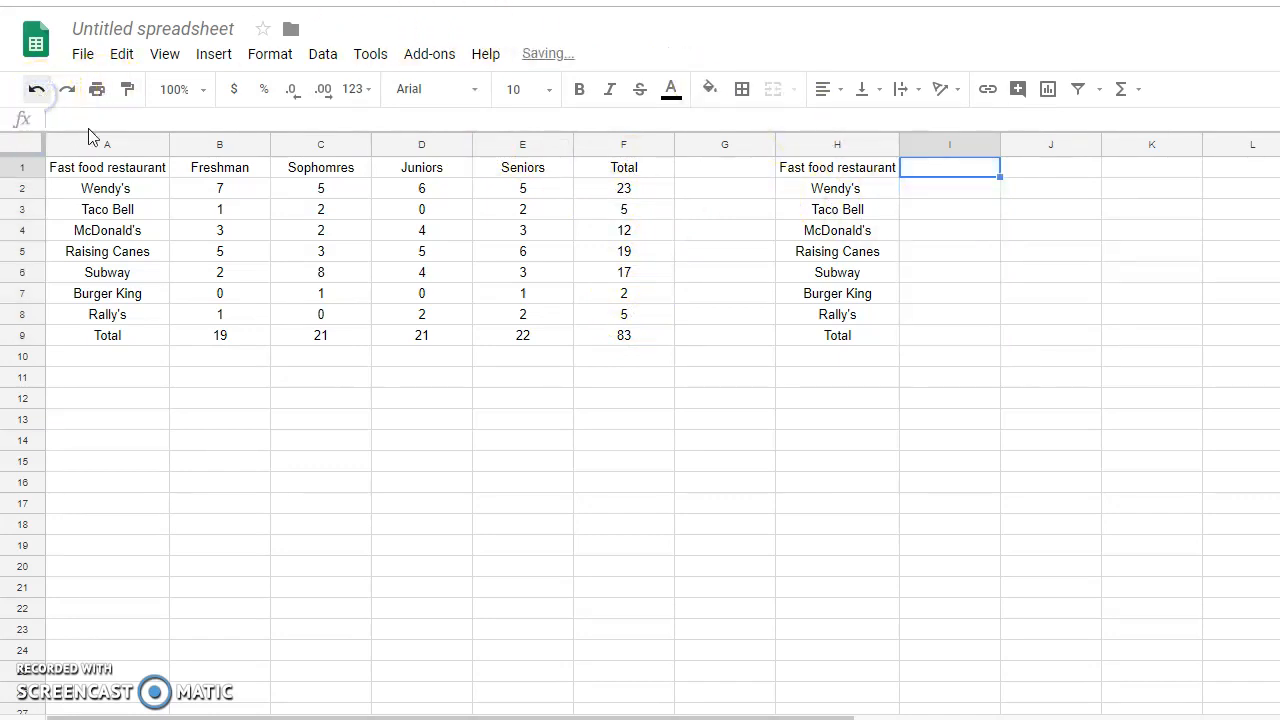
- Enter the header Total in I1 and the values 23, 5, 12, 19, 17, 2, 5 and 83 down I2:I9
left_click(952, 172)
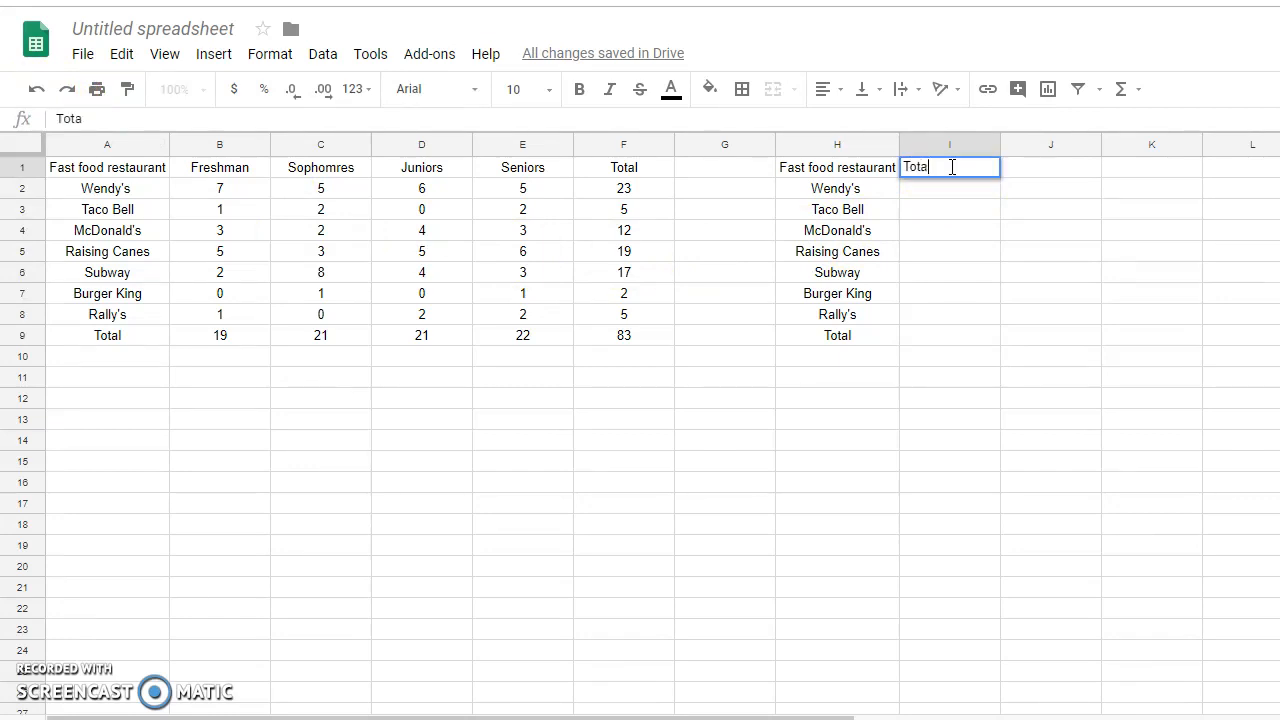
key("Return")
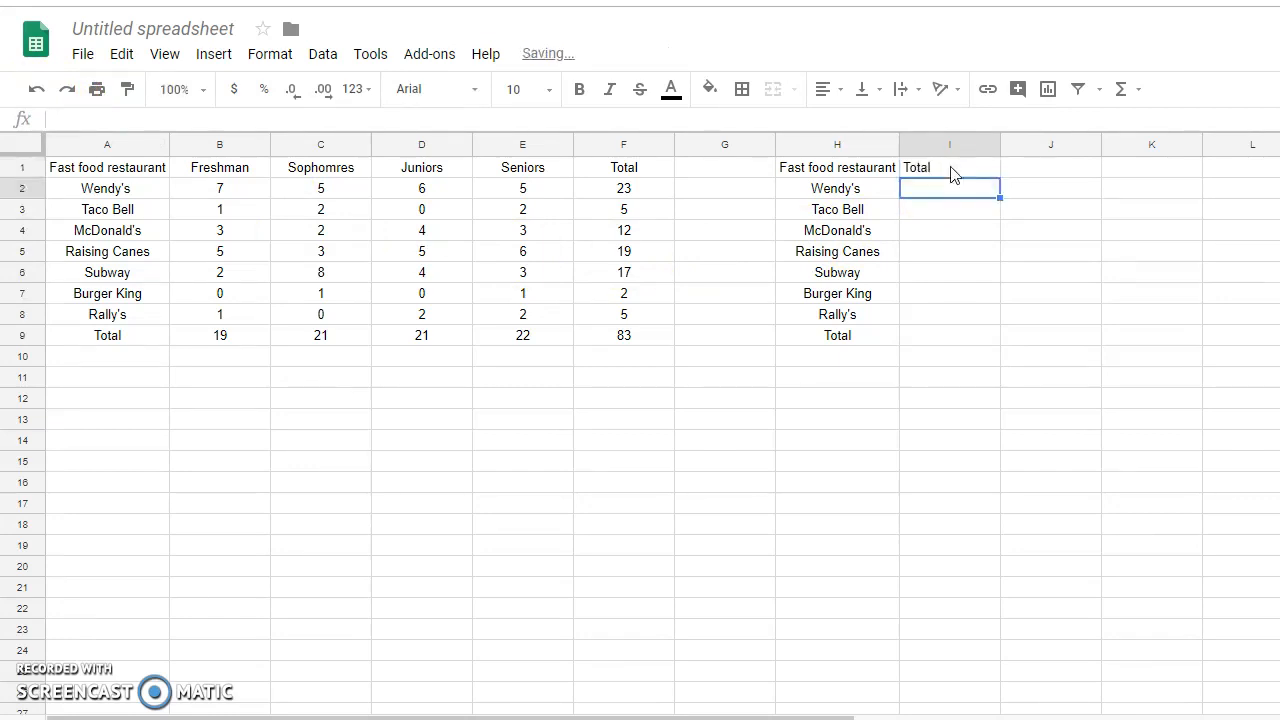
key("Return")
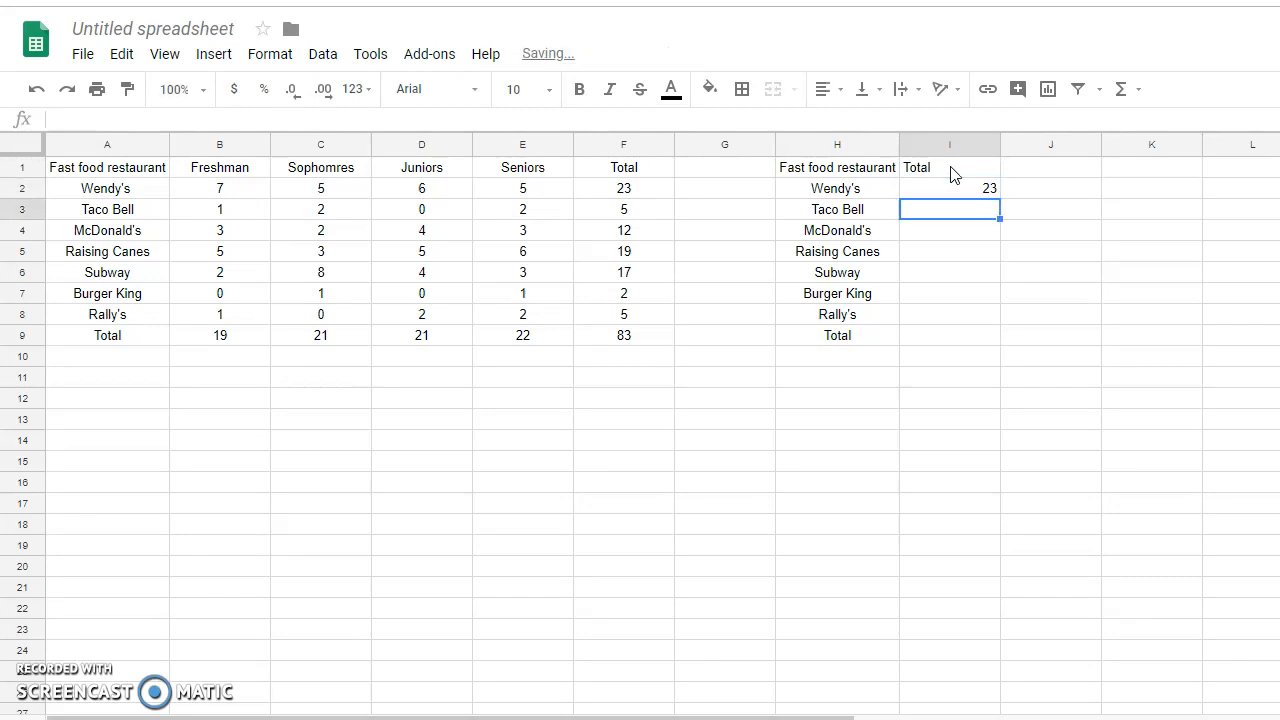
key("Return")
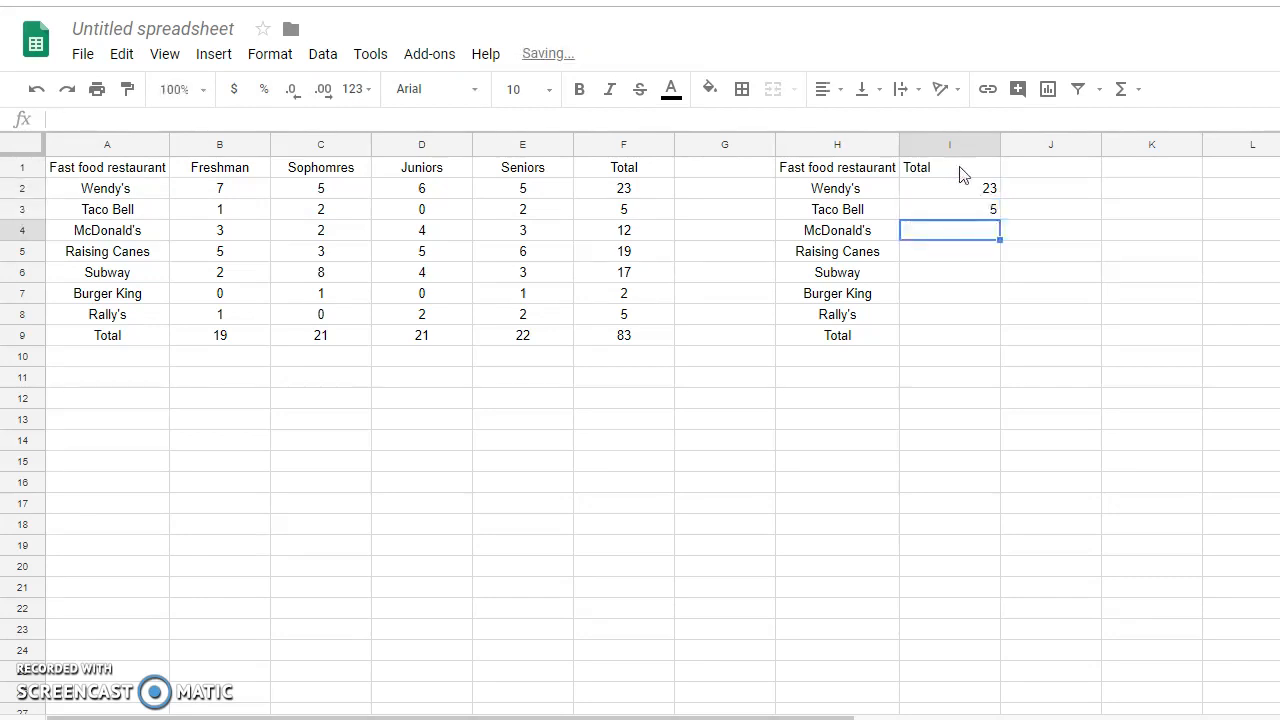
type("12")
key("Return")
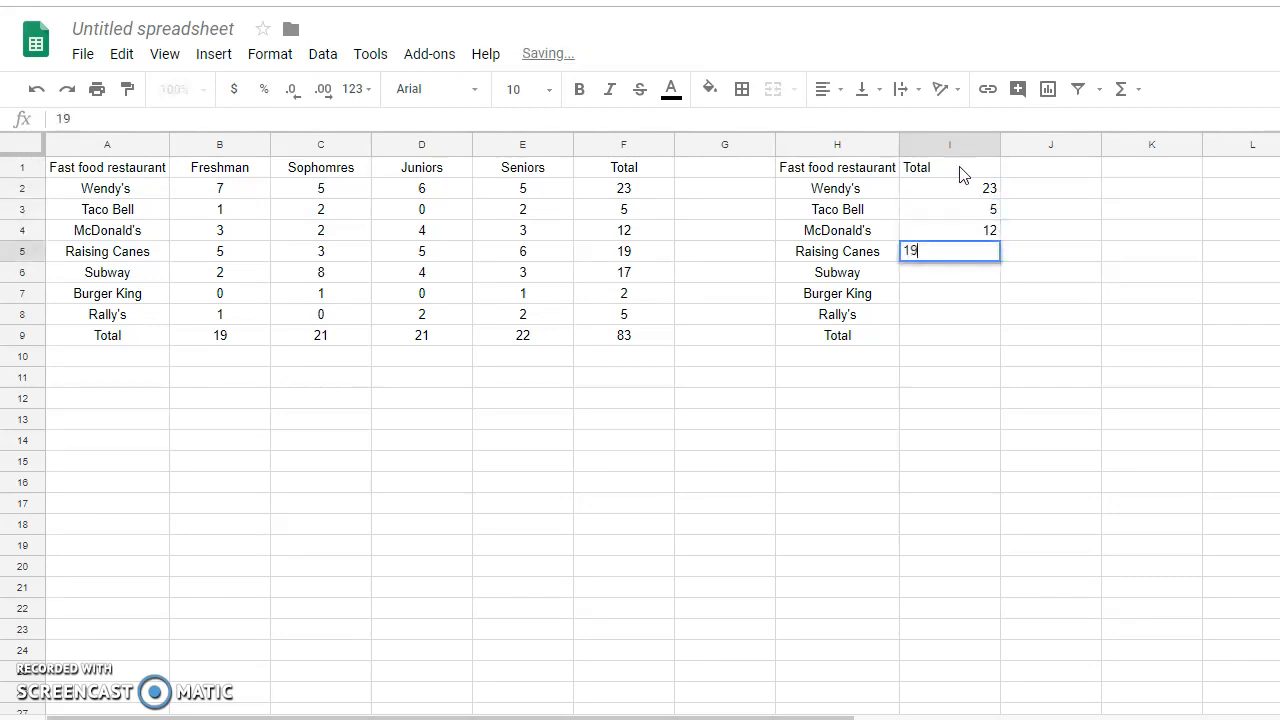
key("Return")
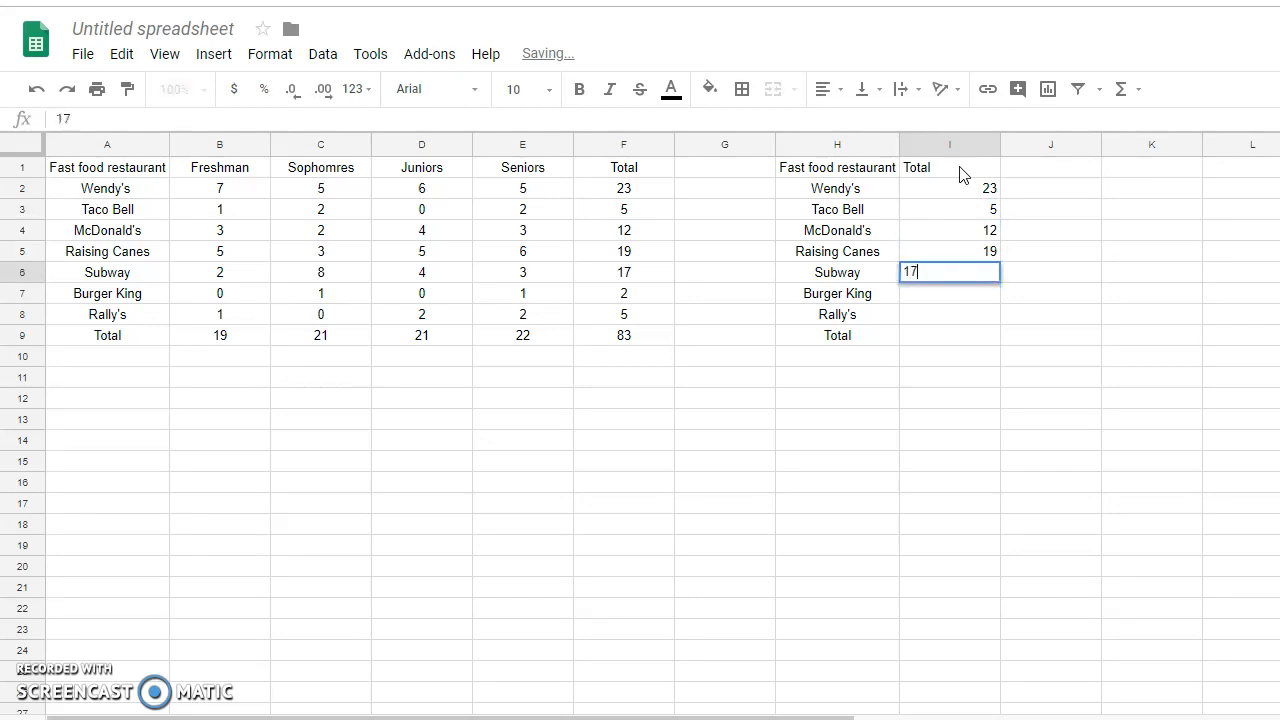
key("Return")
type("2")
key("Return")
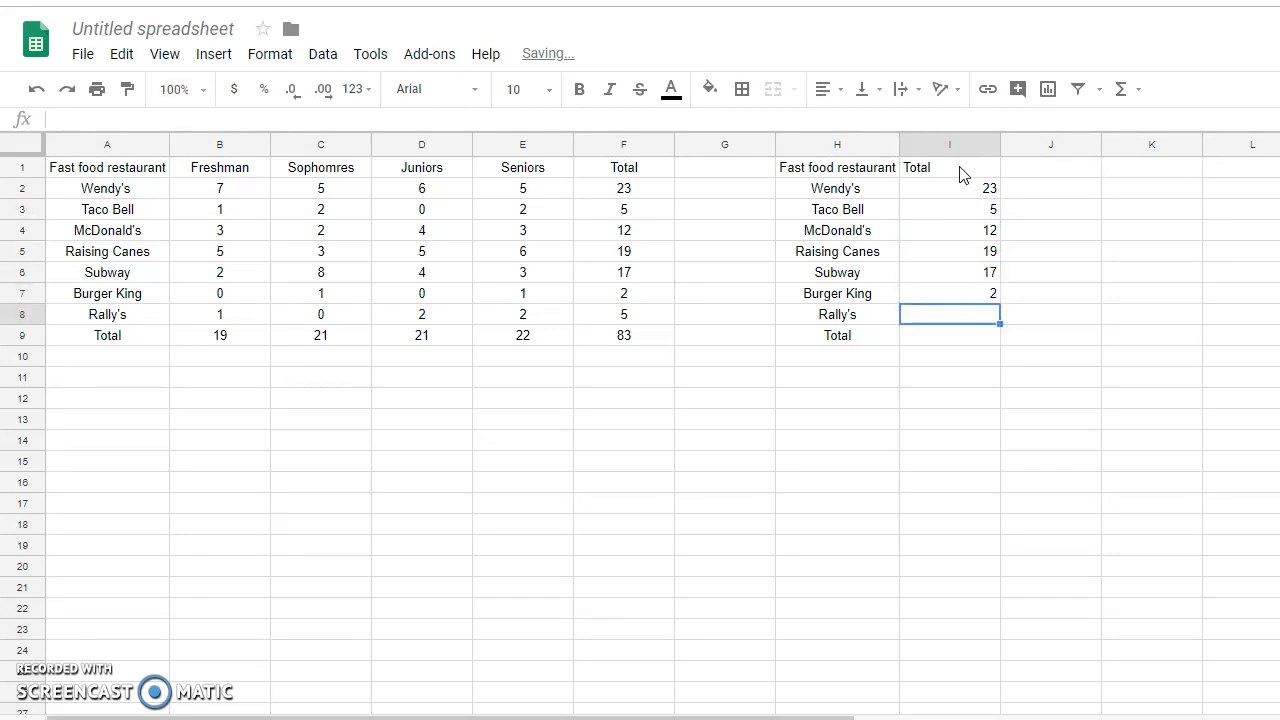
key("Return")
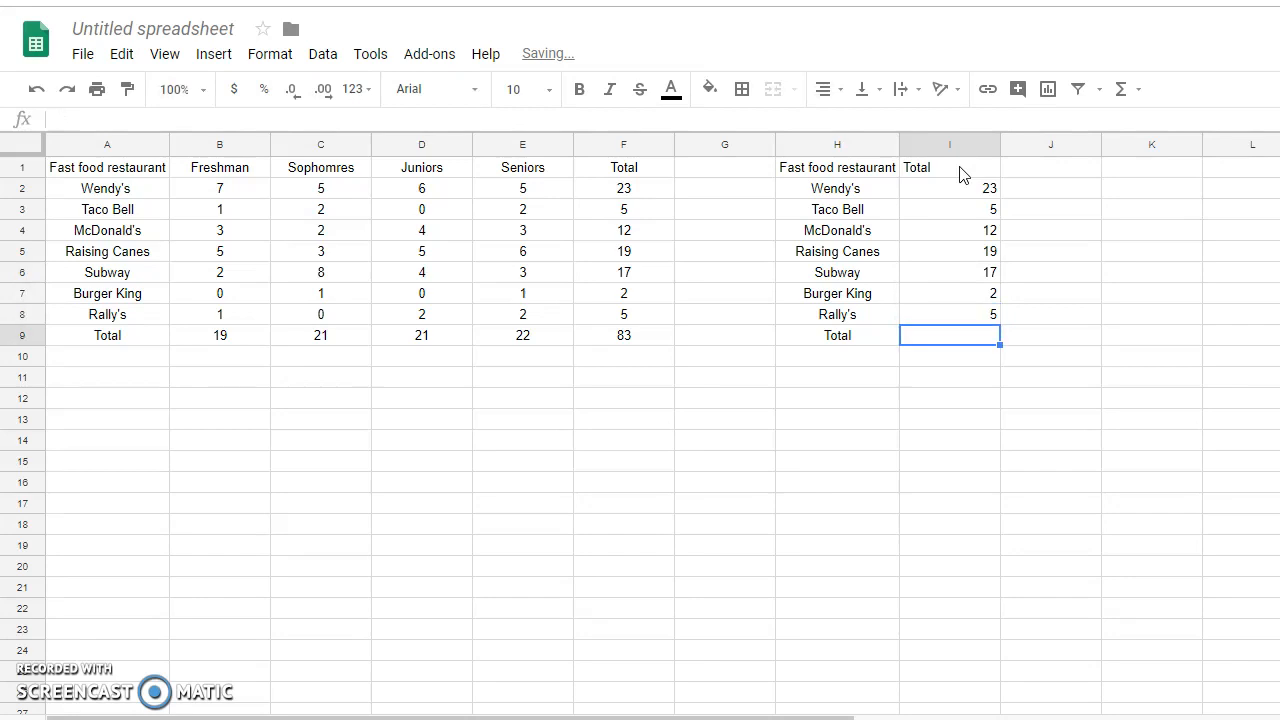
type("83")
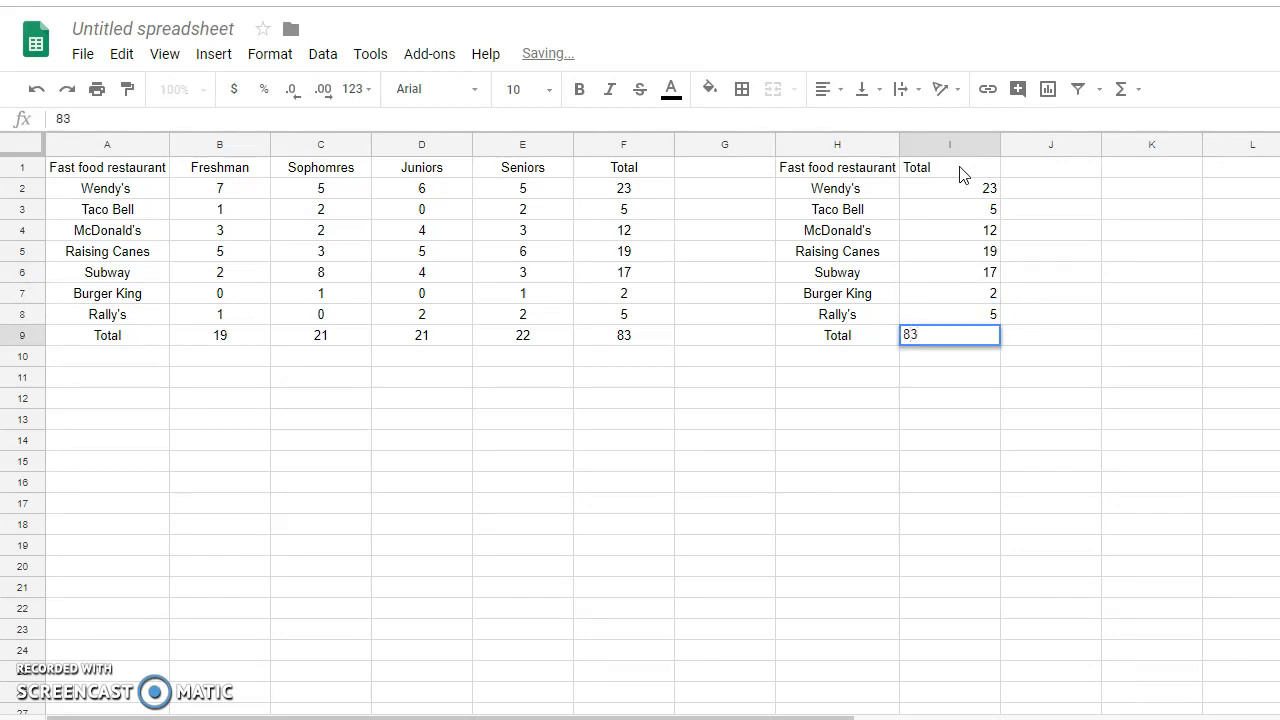
key("Return")
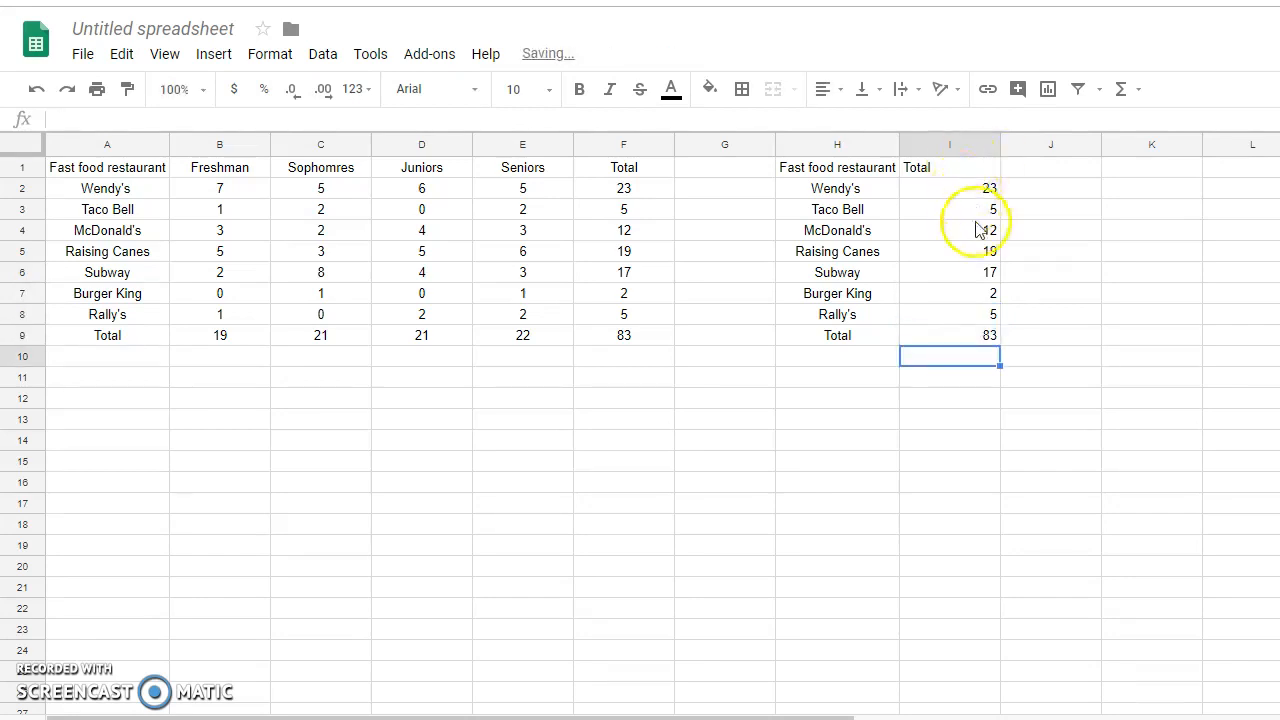
- Center-align the header and values of the new Total column, I1:I9
left_click_drag(950, 172, 960, 338)
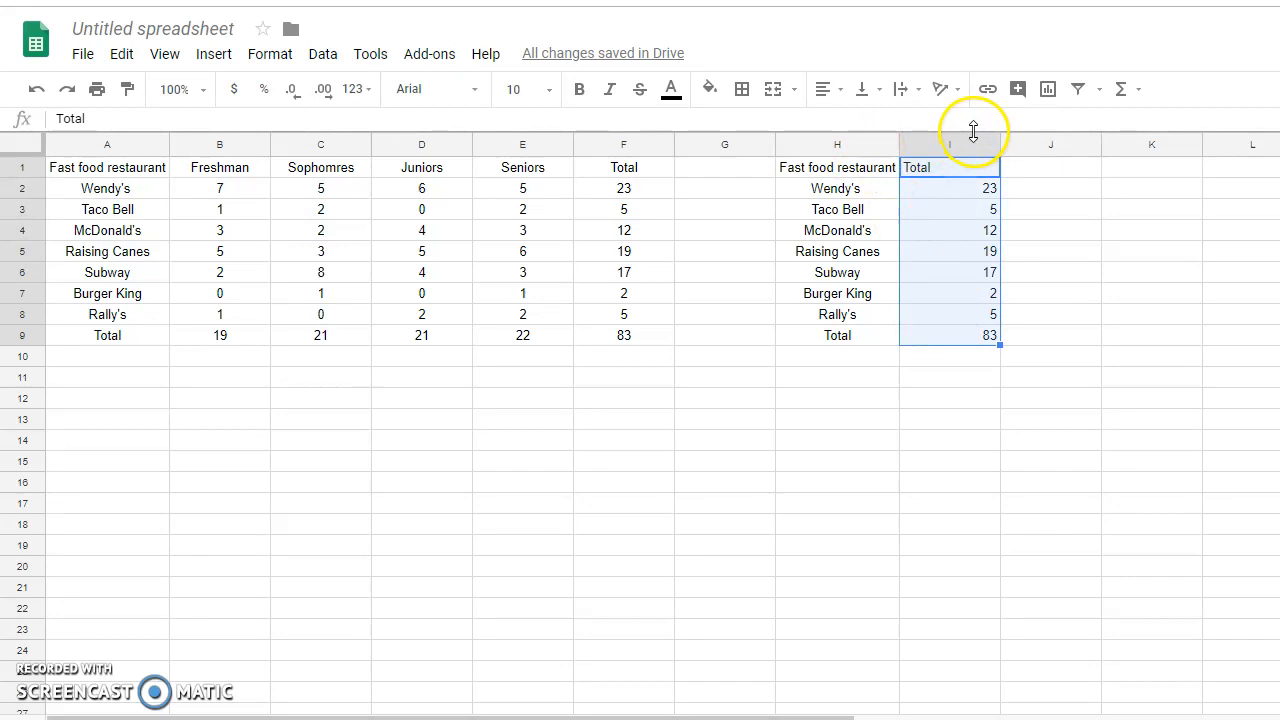
left_click(270, 58)
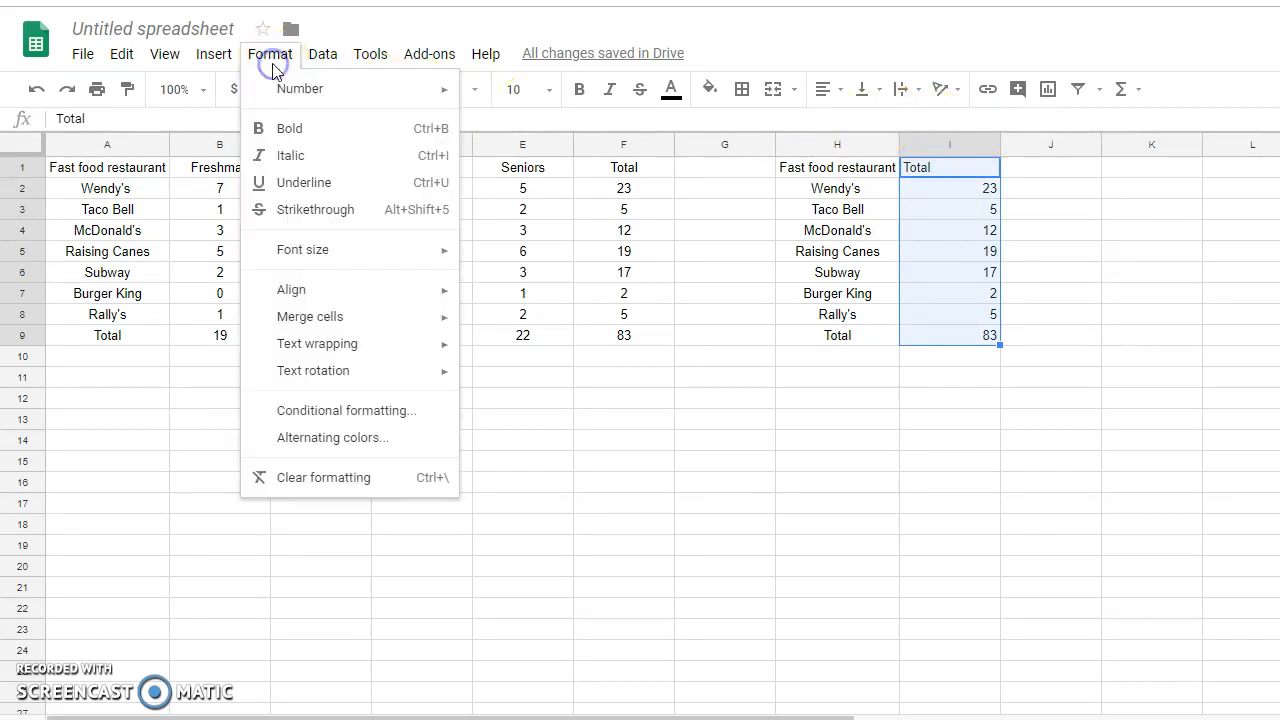
mouse_move(320, 289)
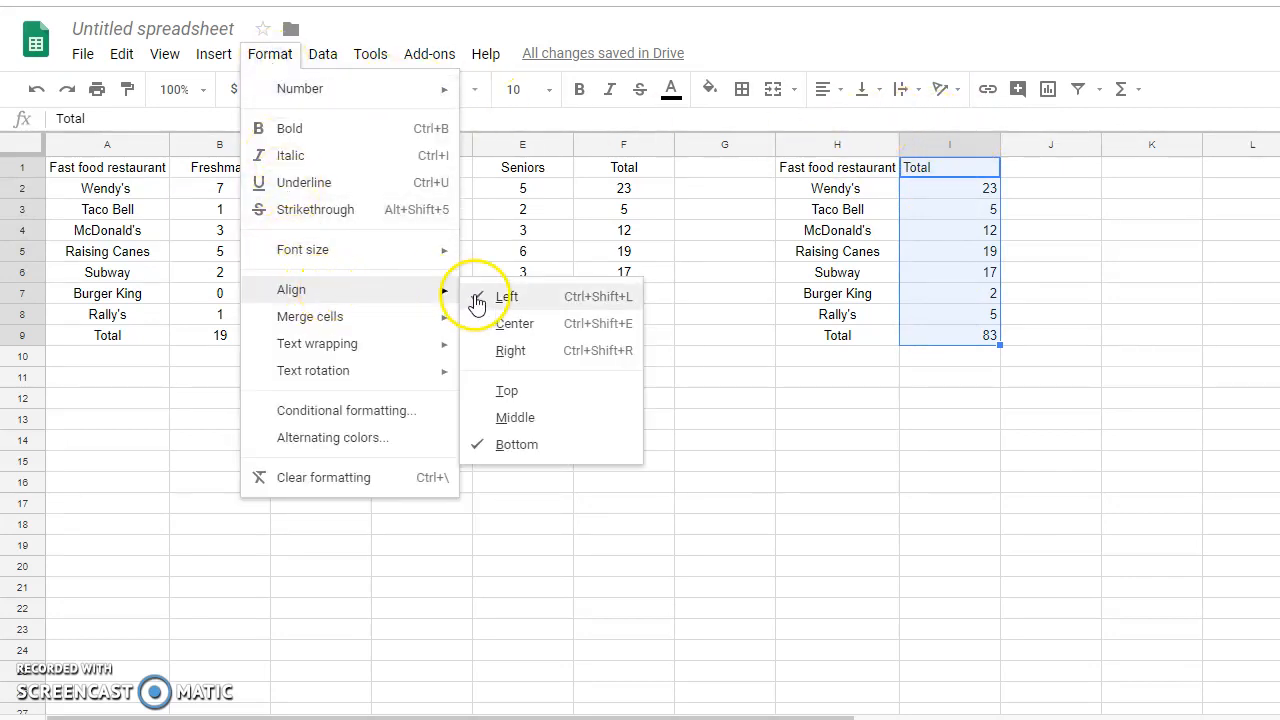
left_click(501, 323)
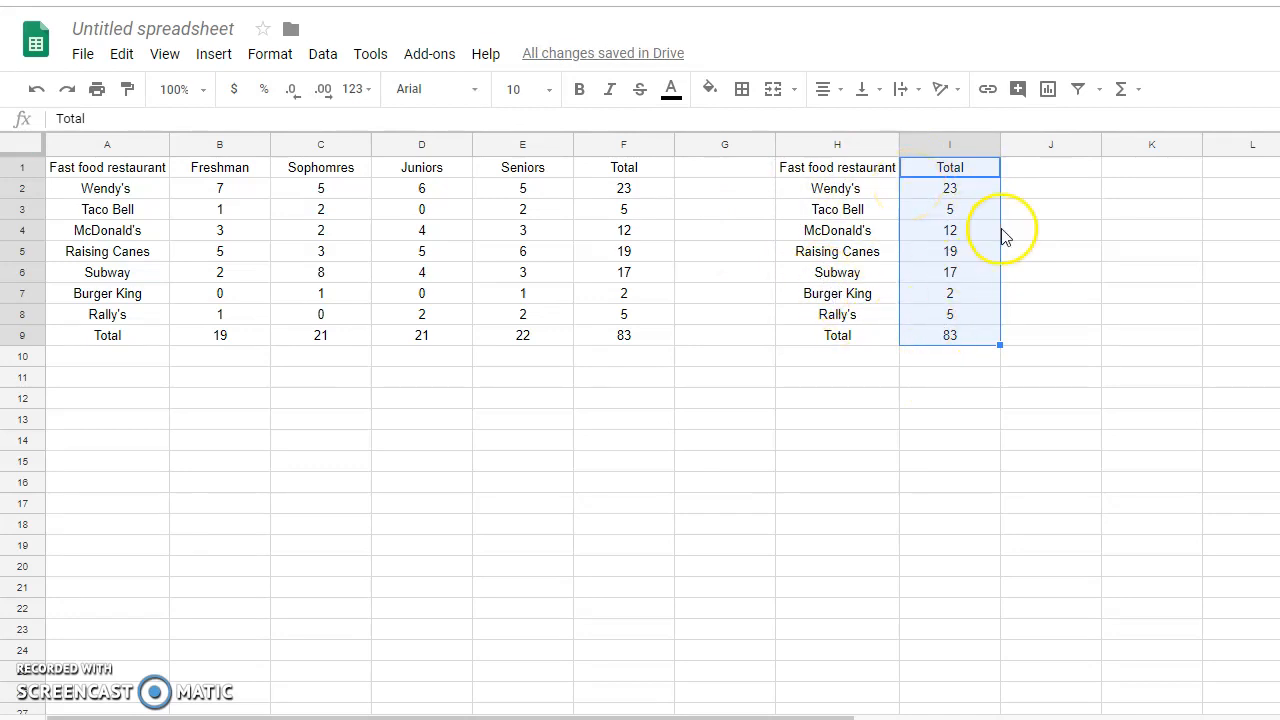
left_click(1076, 234)
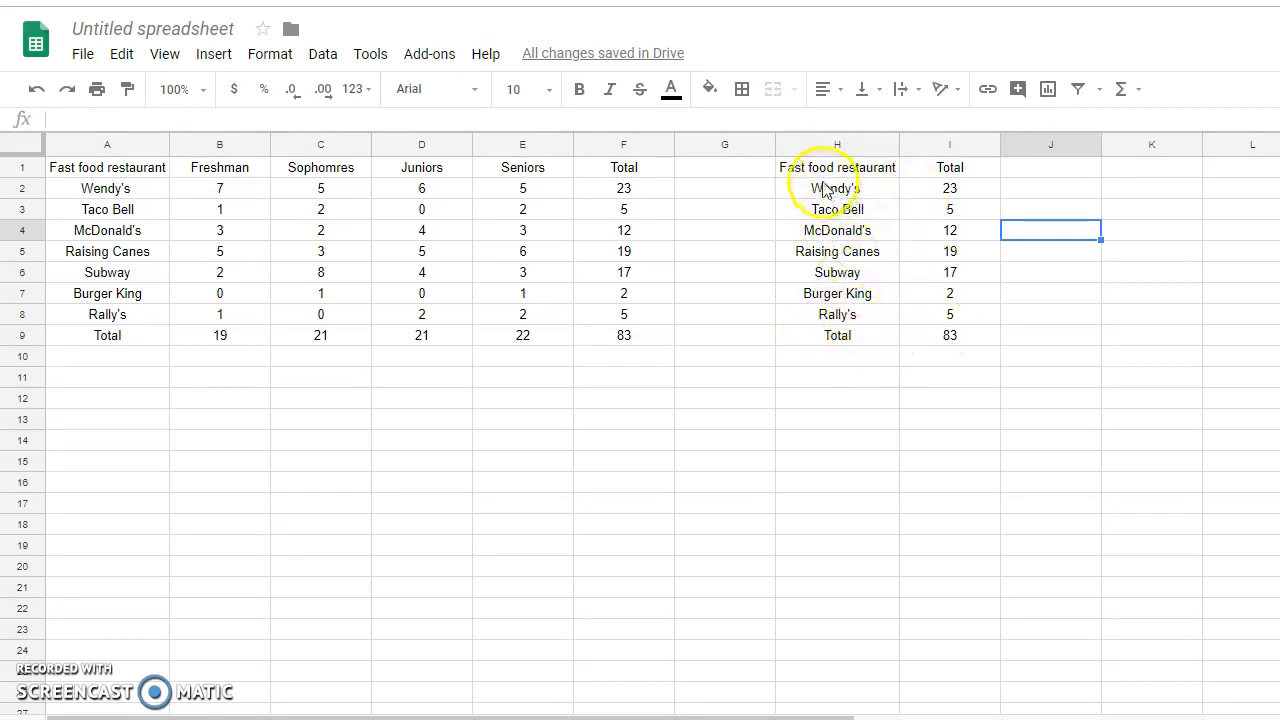
- Insert a column chart of the restaurant totals H1:I8, excluding the Total row, and place it directly beneath the survey table at row 10
left_click_drag(835, 171, 938, 318)
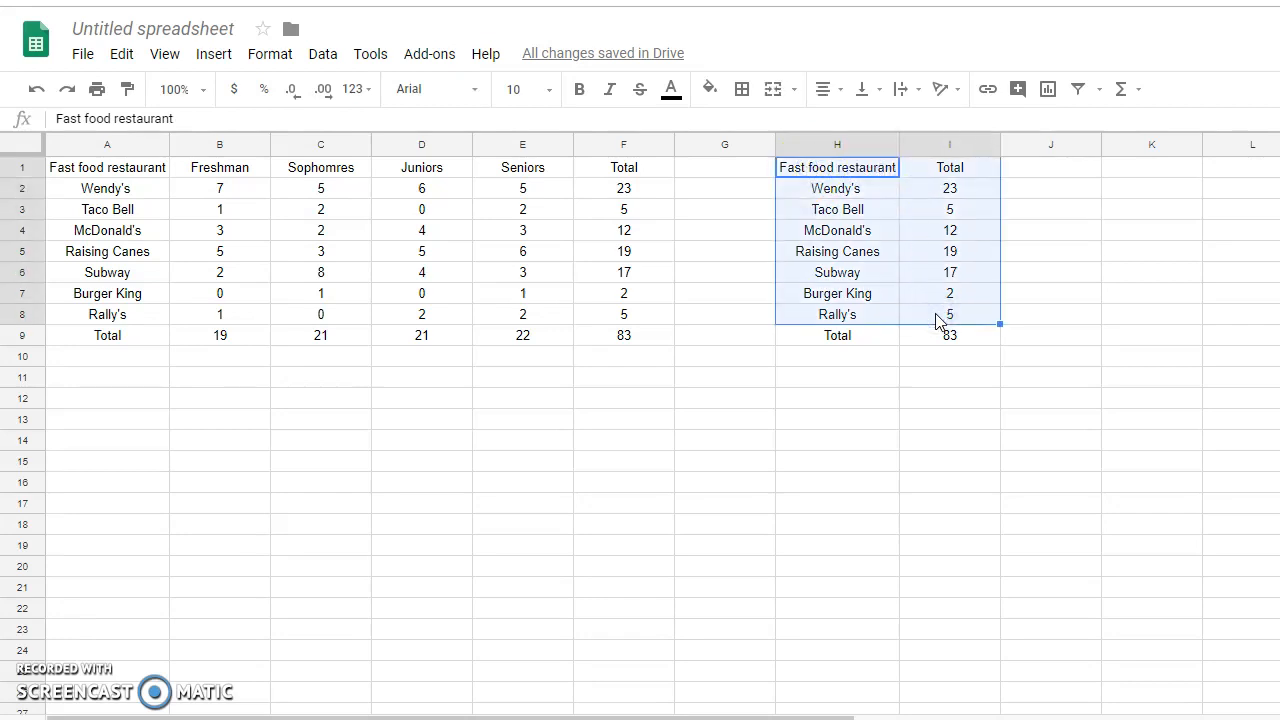
left_click(214, 56)
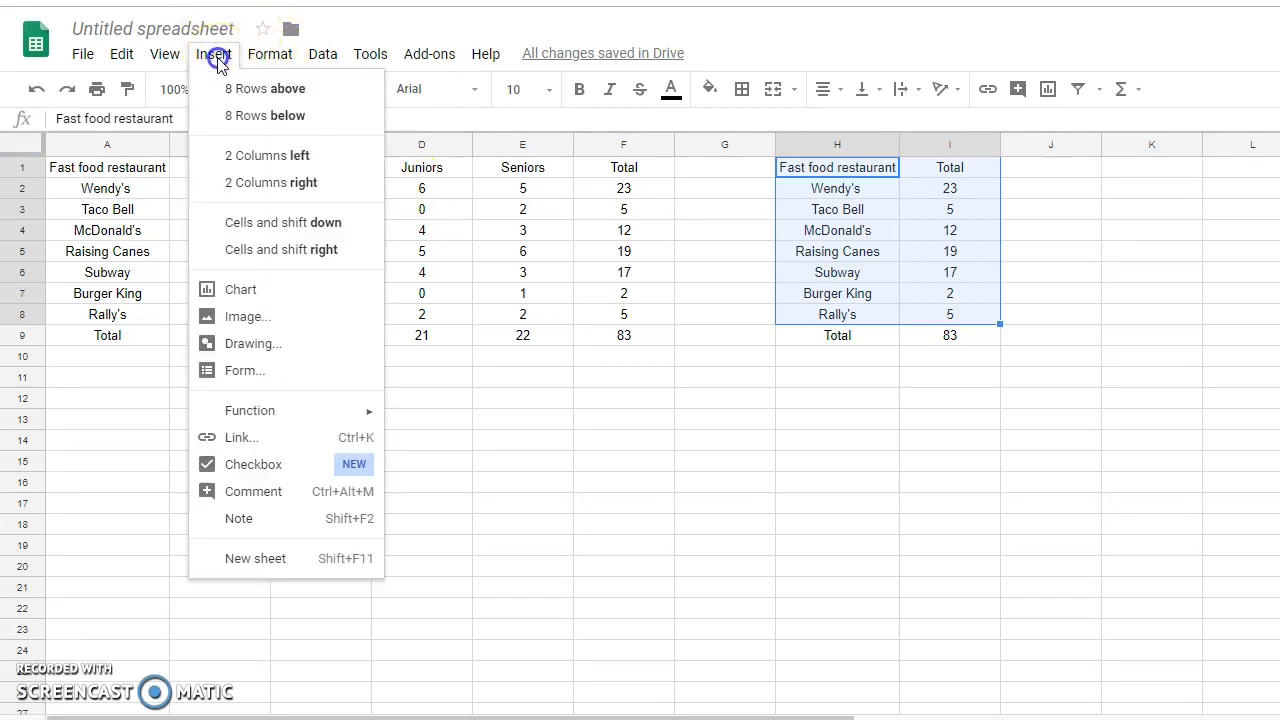
left_click(271, 297)
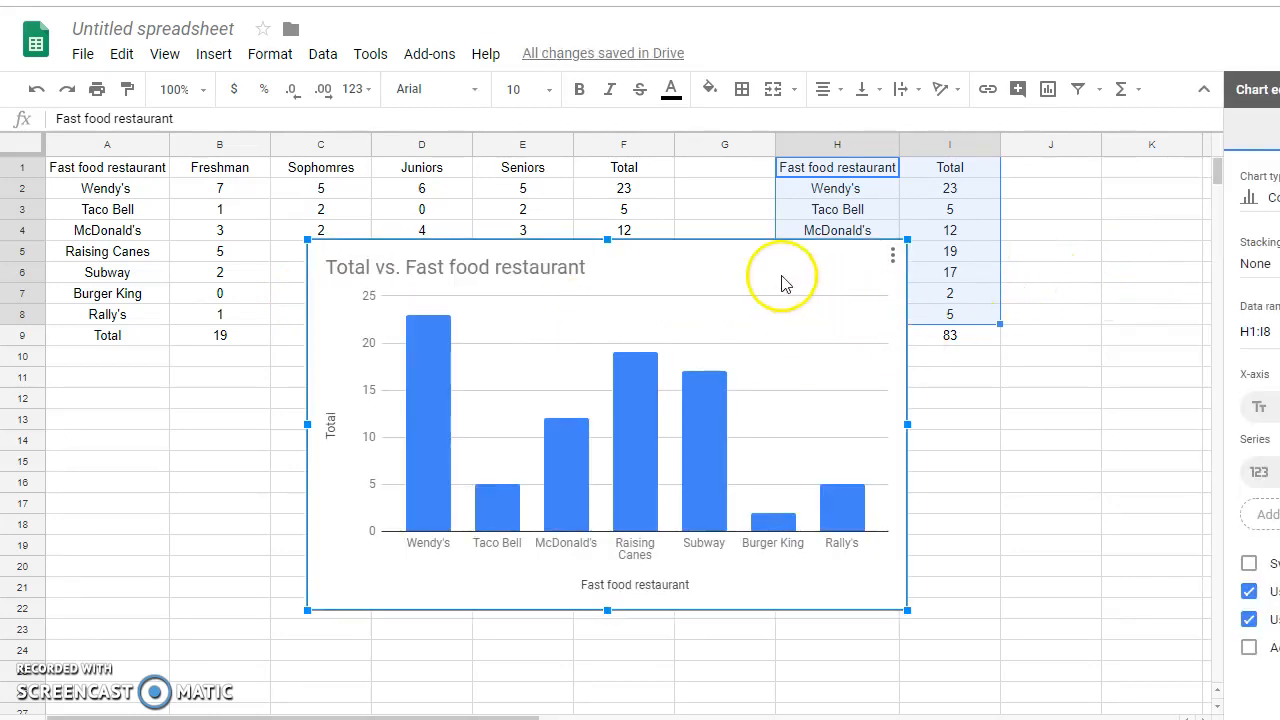
left_click_drag(744, 242, 486, 350)
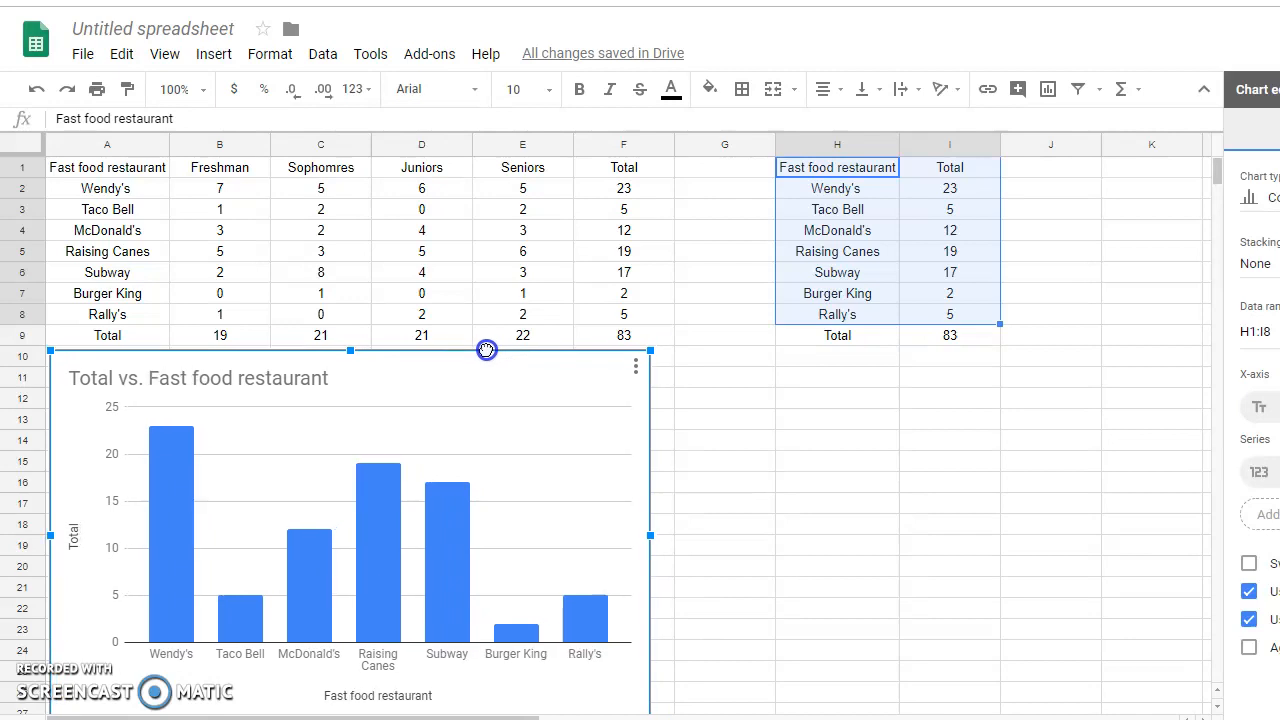
mouse_move(160, 640)
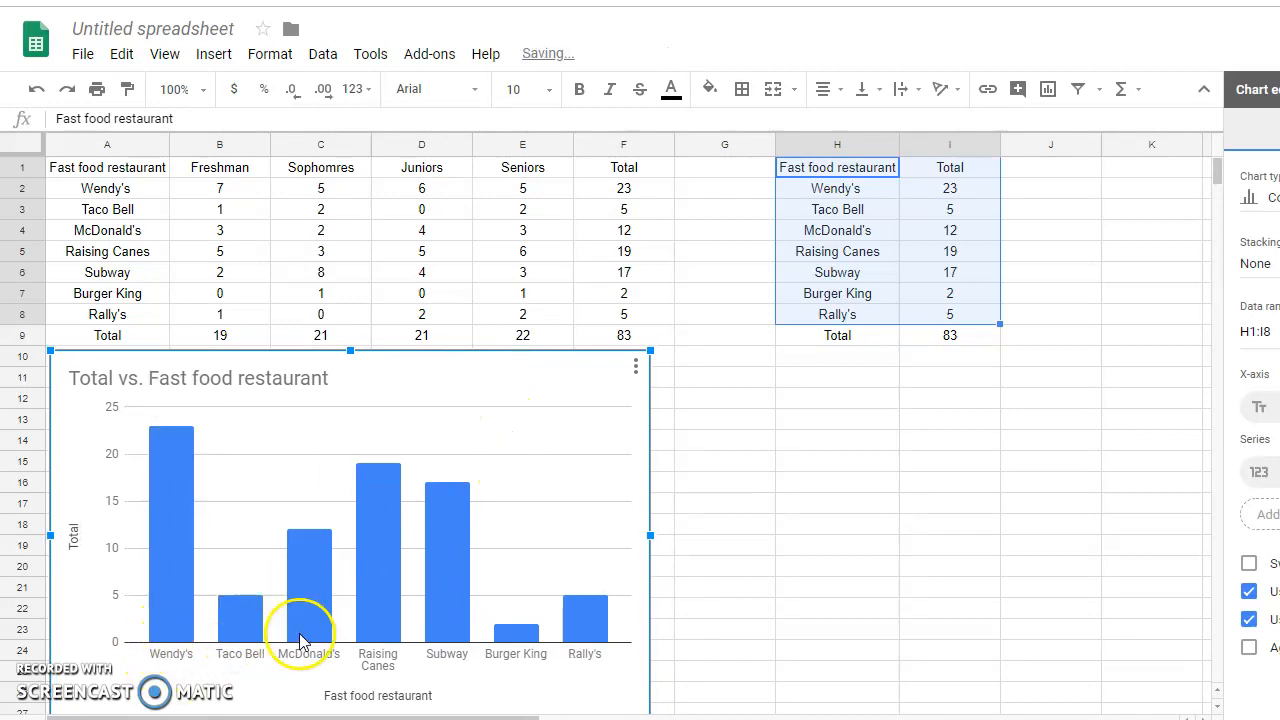
mouse_move(607, 640)
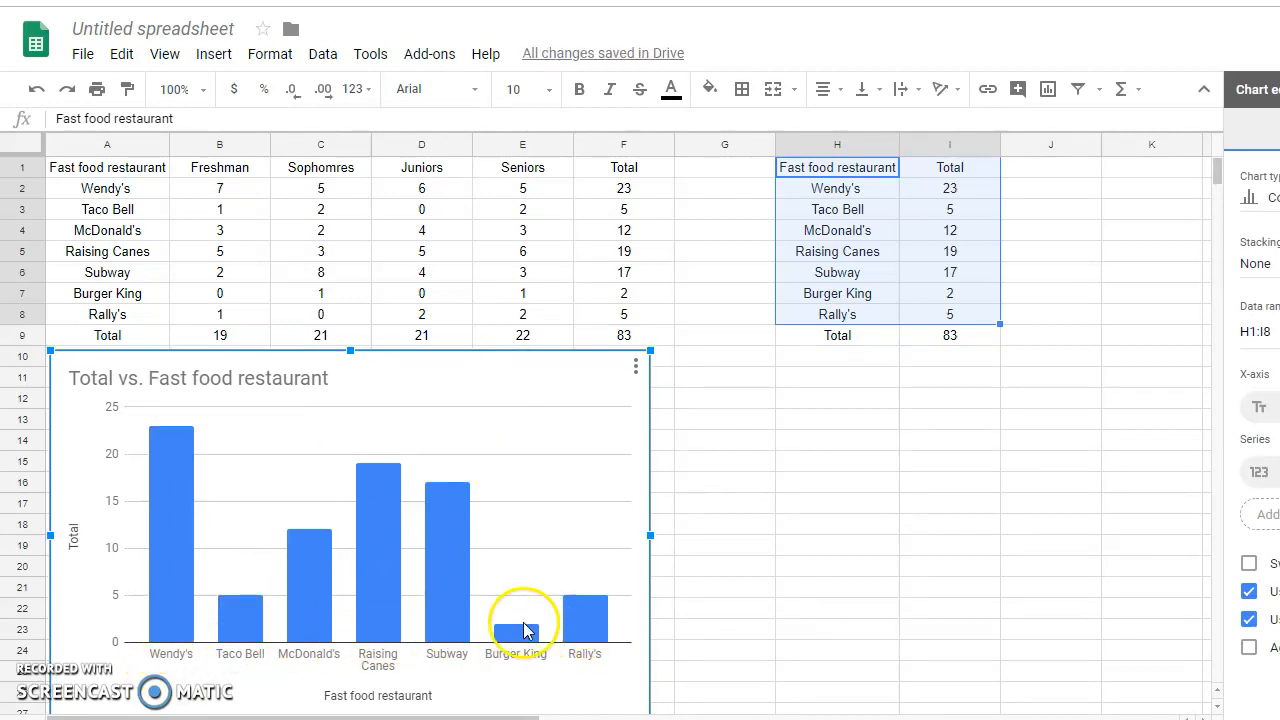
mouse_move(306, 609)
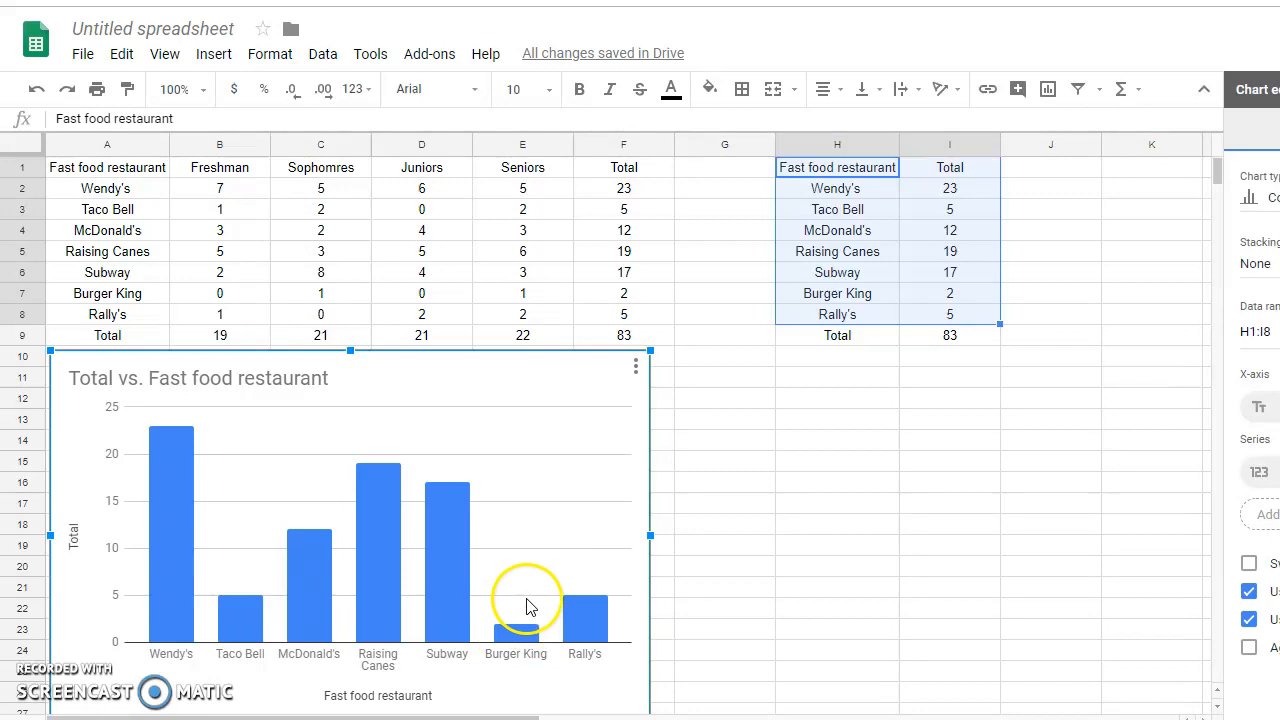
mouse_move(390, 525)
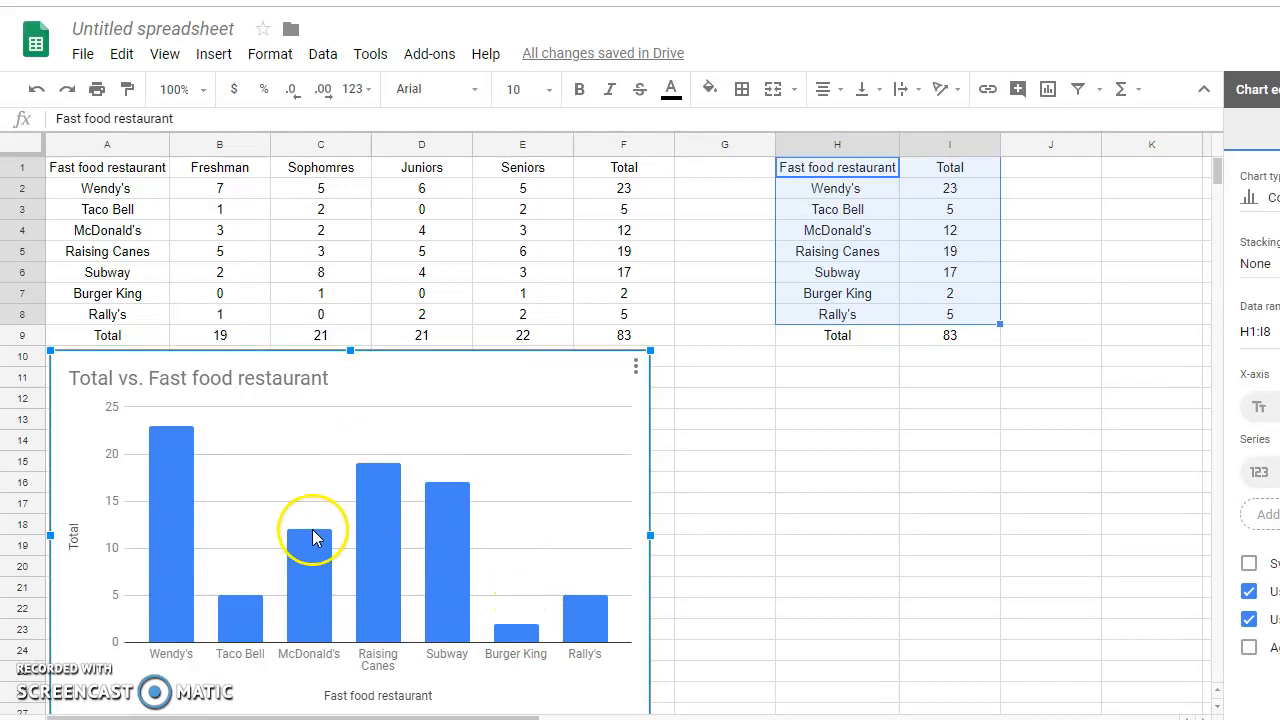
mouse_move(182, 436)
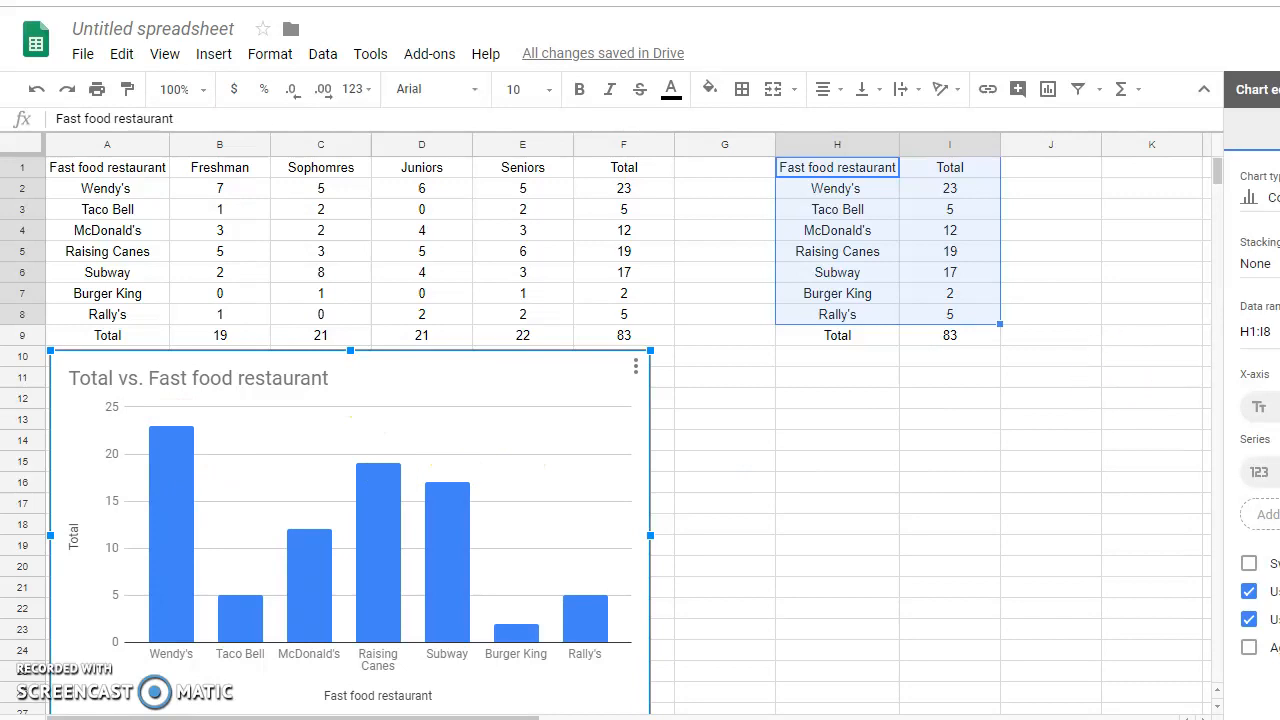
key("Escape")
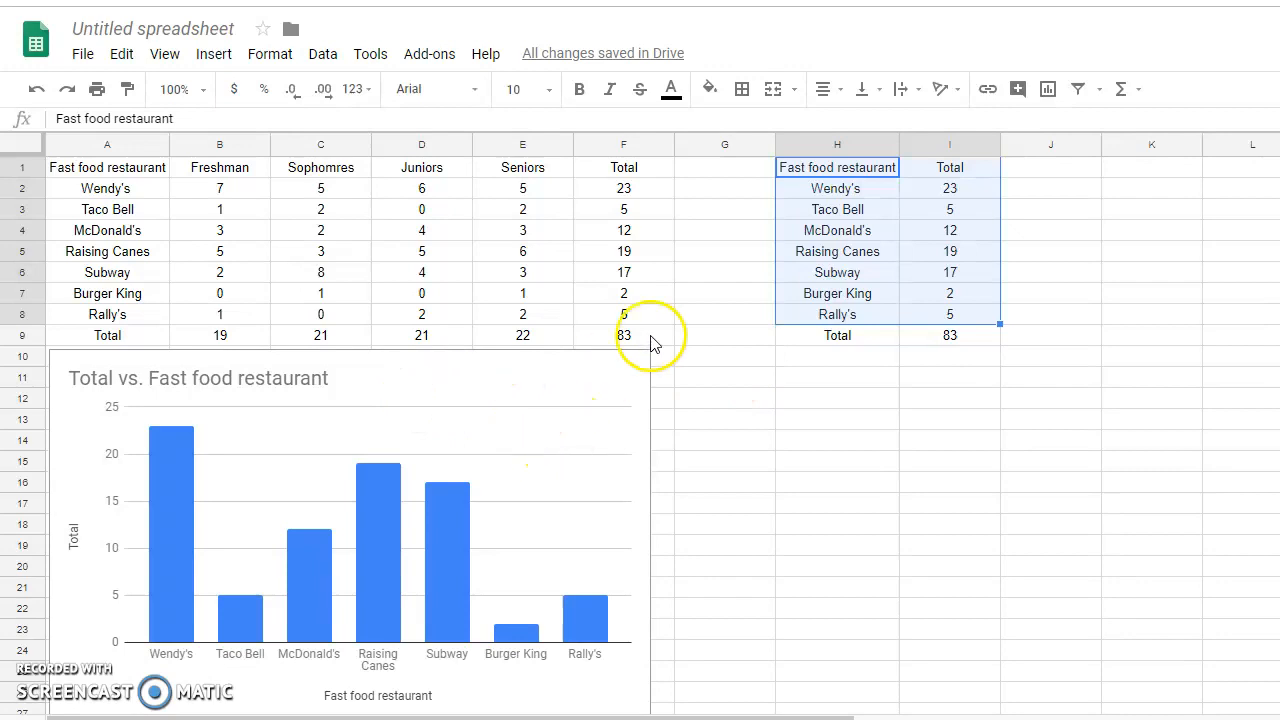
- Insert a second chart from the restaurant totals H1:I8 and change its type to Pie chart
left_click(214, 55)
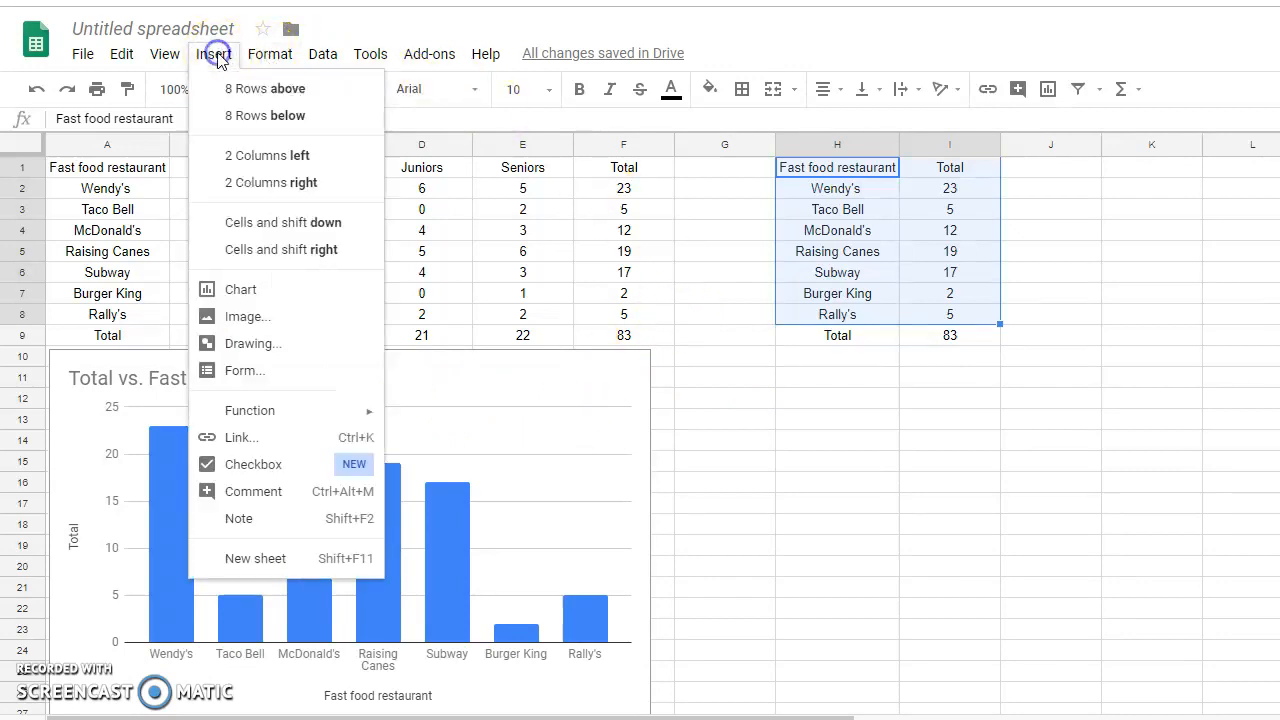
left_click(272, 297)
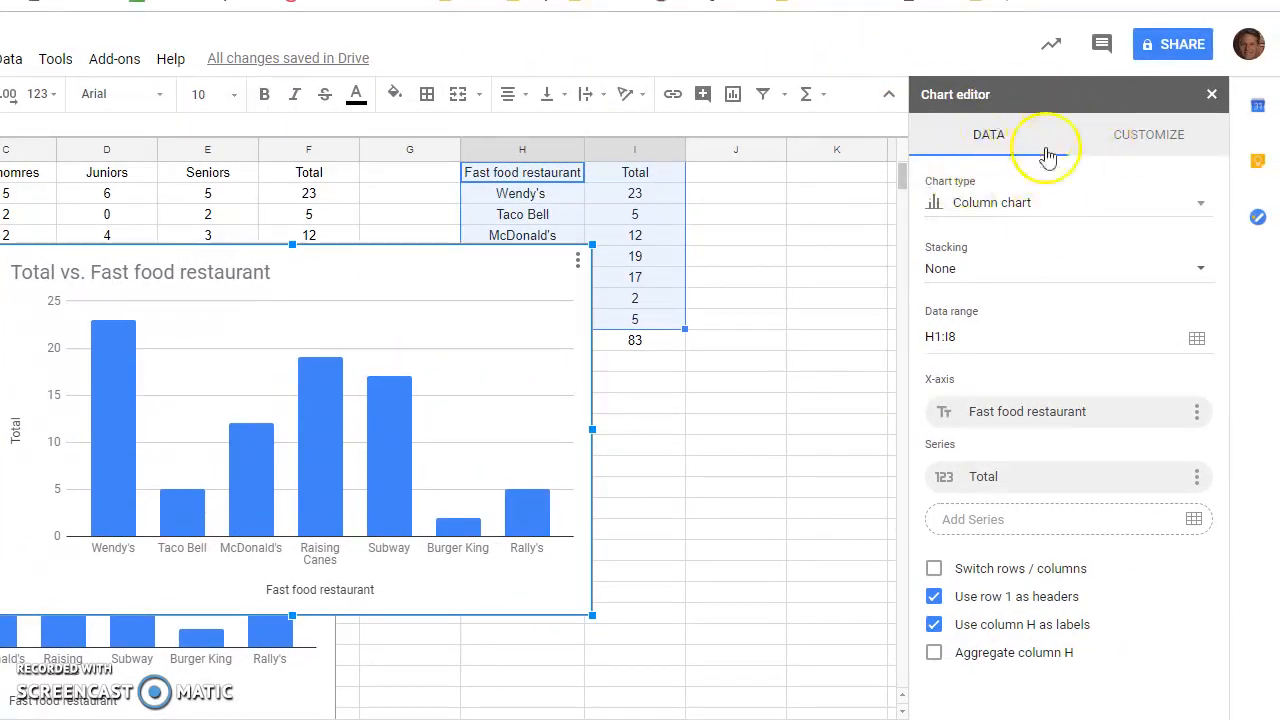
left_click(1203, 207)
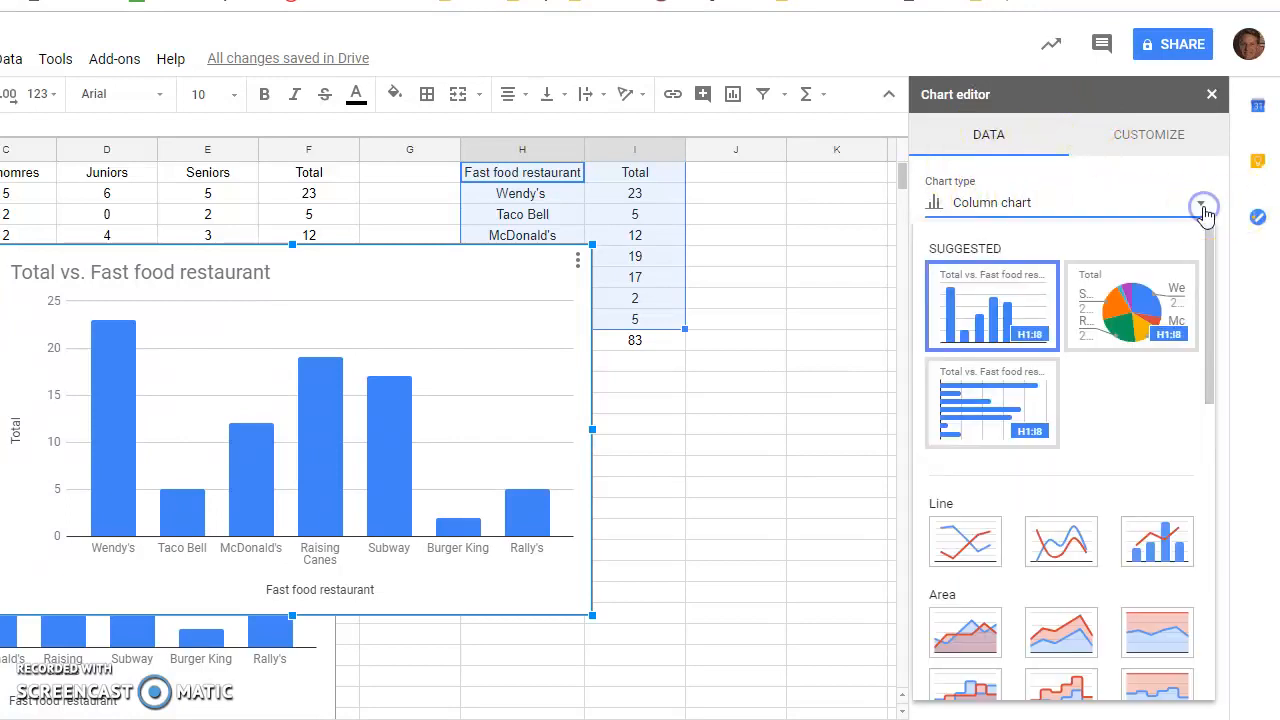
left_click(1150, 316)
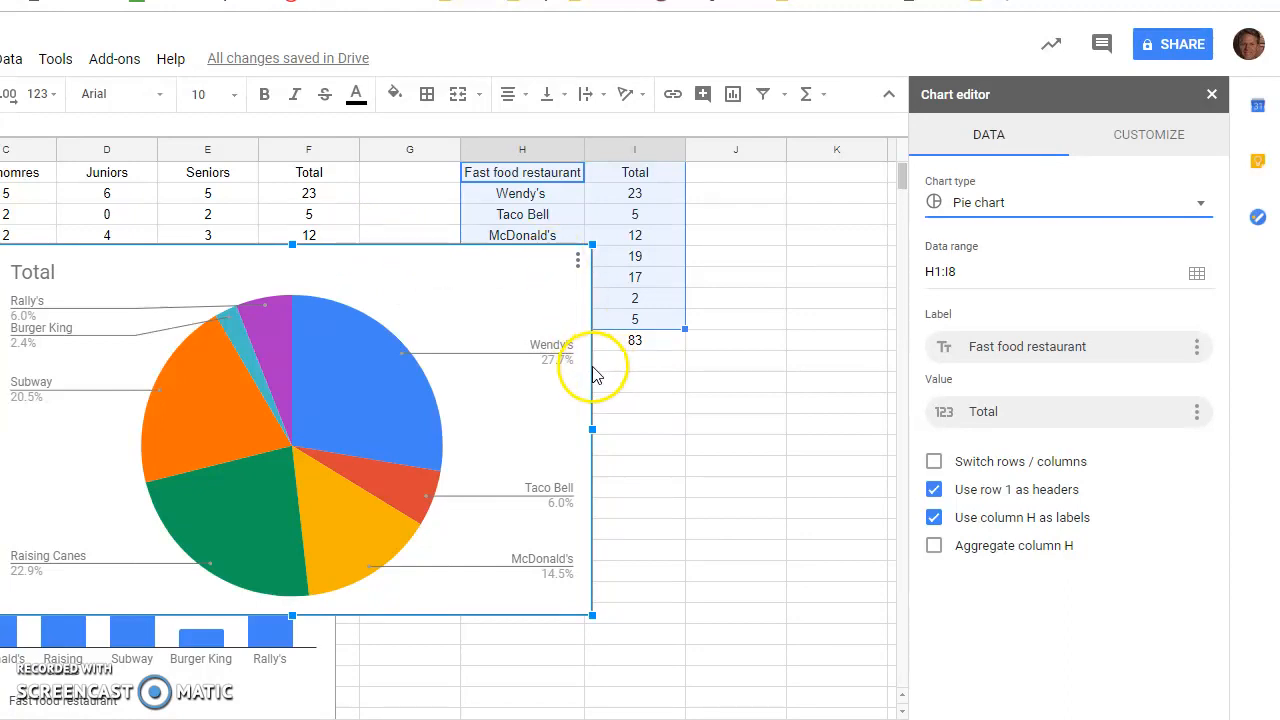
- Move the pie chart beside the column chart, beneath the restaurant totals table and level with the column chart's upper edge
left_click_drag(377, 252, 377, 252)
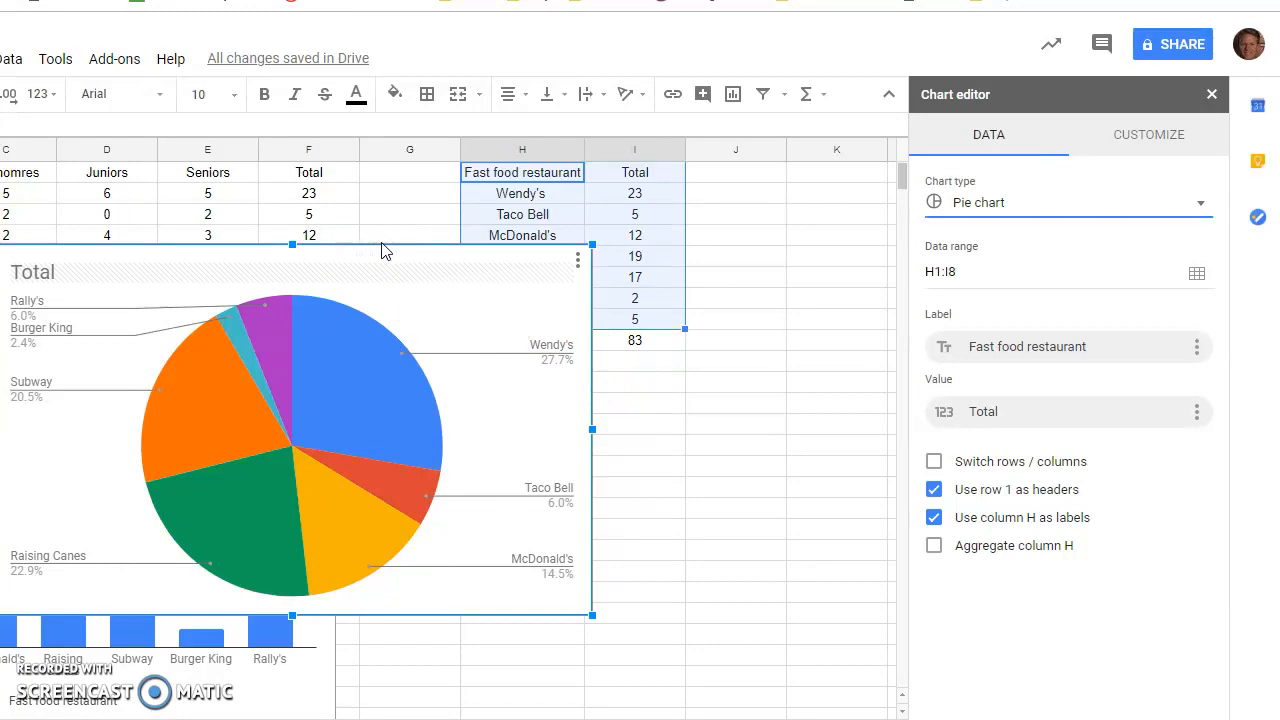
left_click(385, 248)
left_click(655, 465)
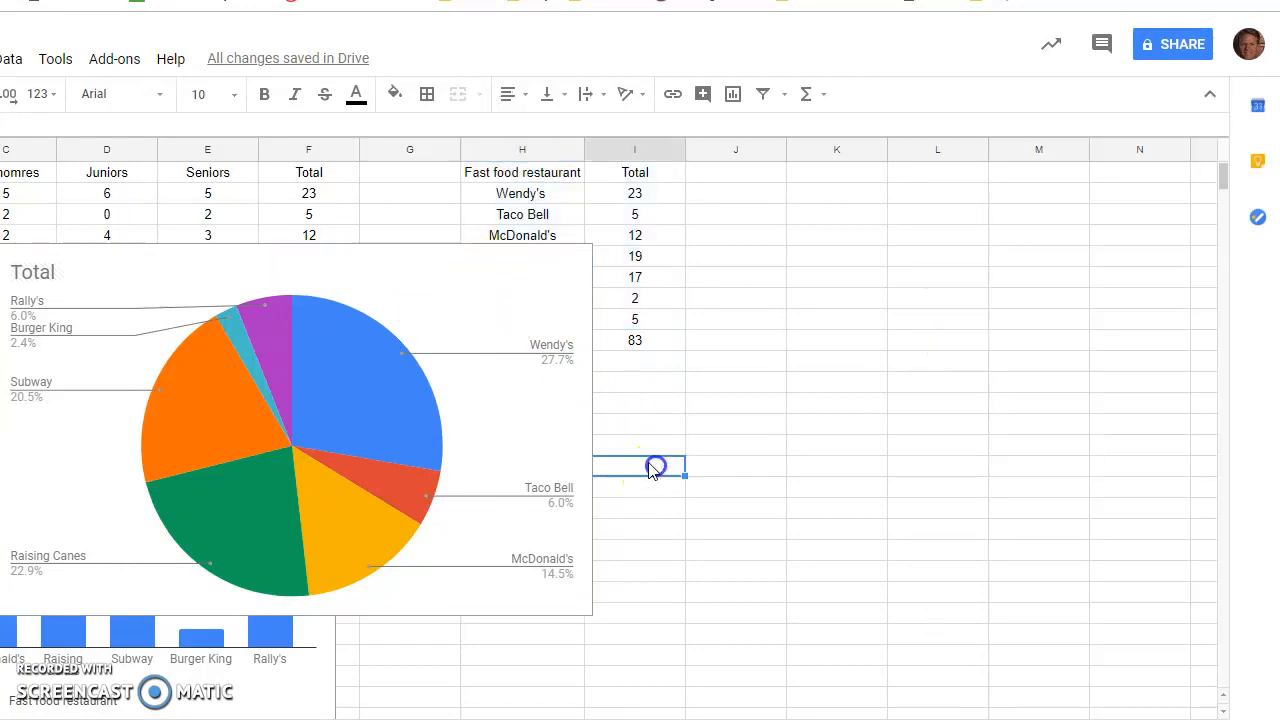
left_click(590, 448)
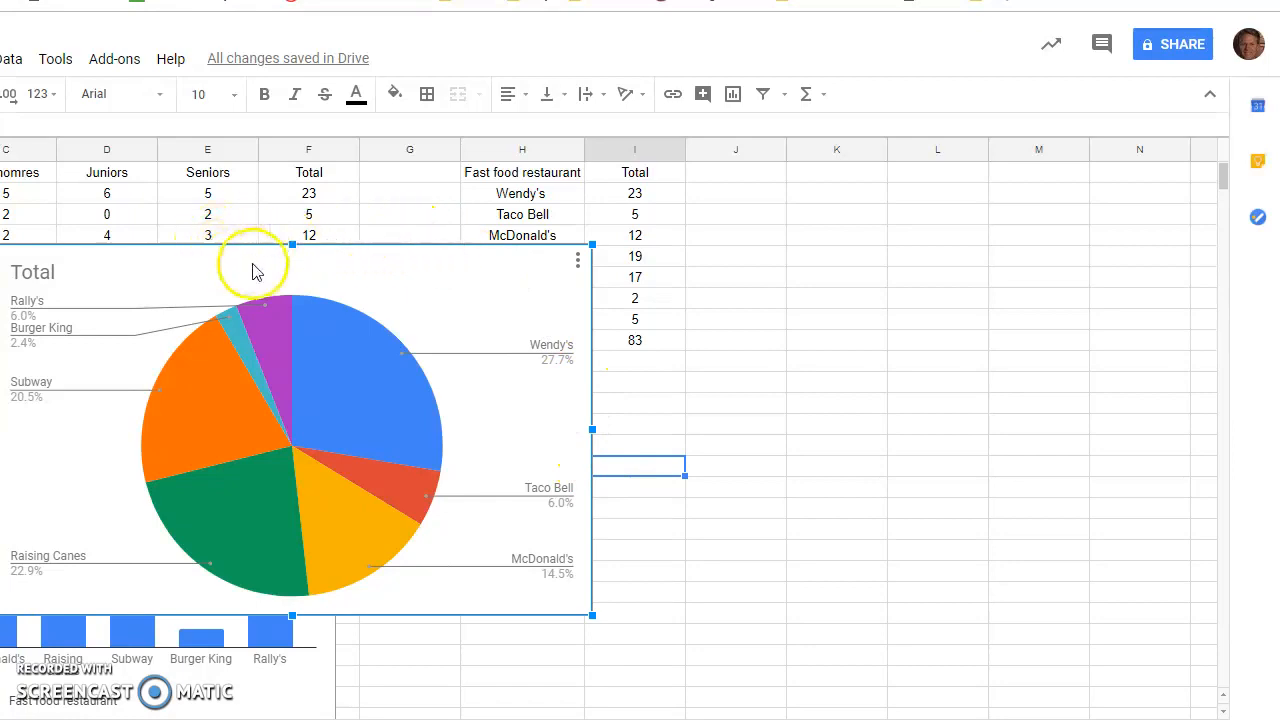
left_click_drag(593, 405, 947, 508)
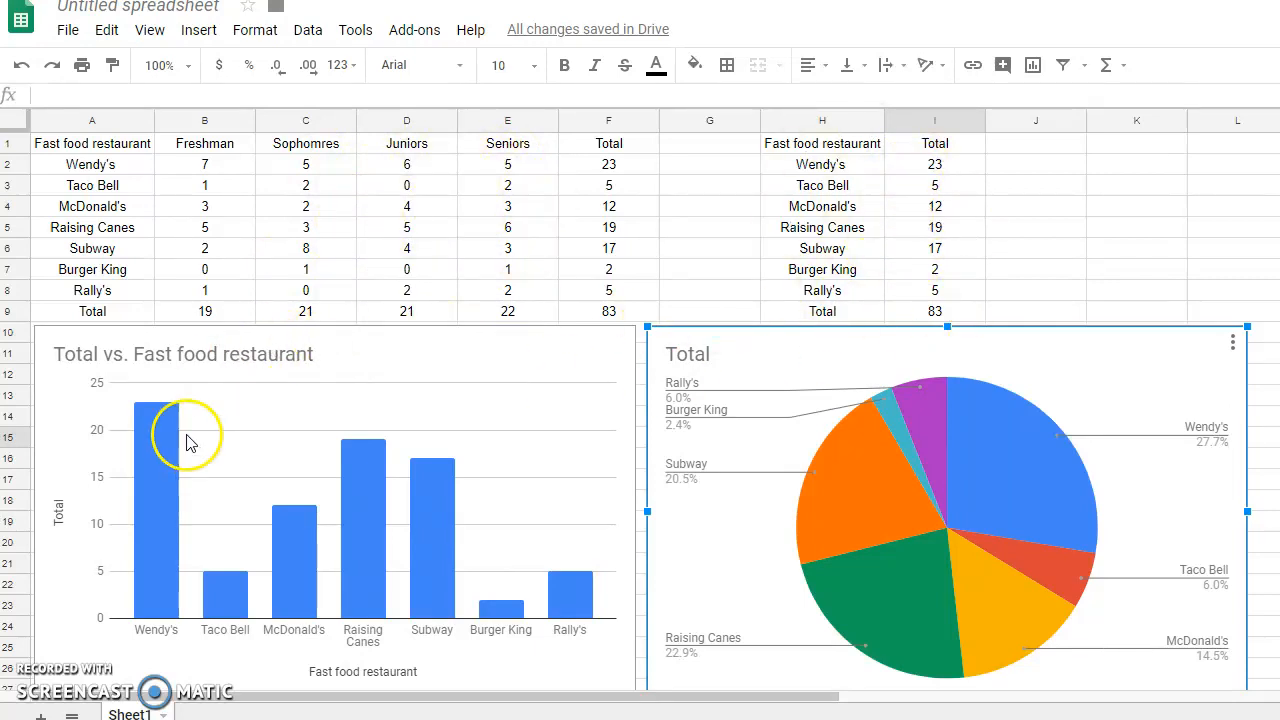
mouse_move(1055, 455)
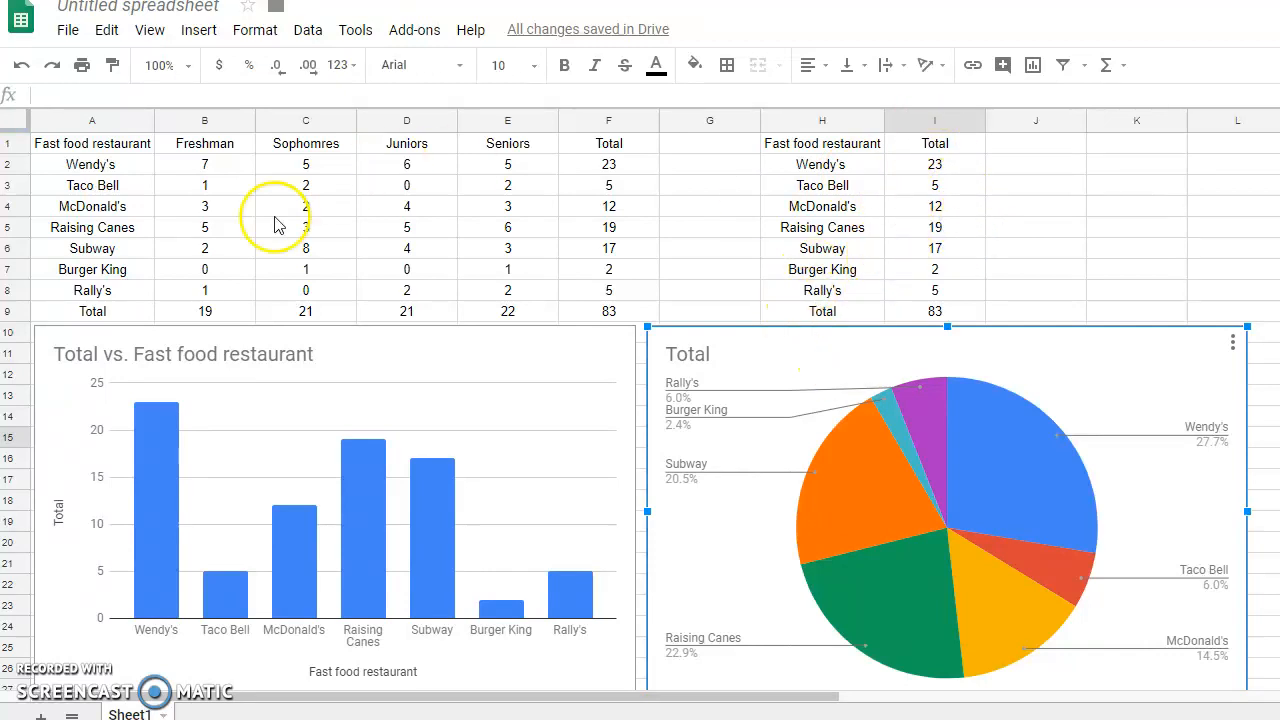
mouse_move(892, 447)
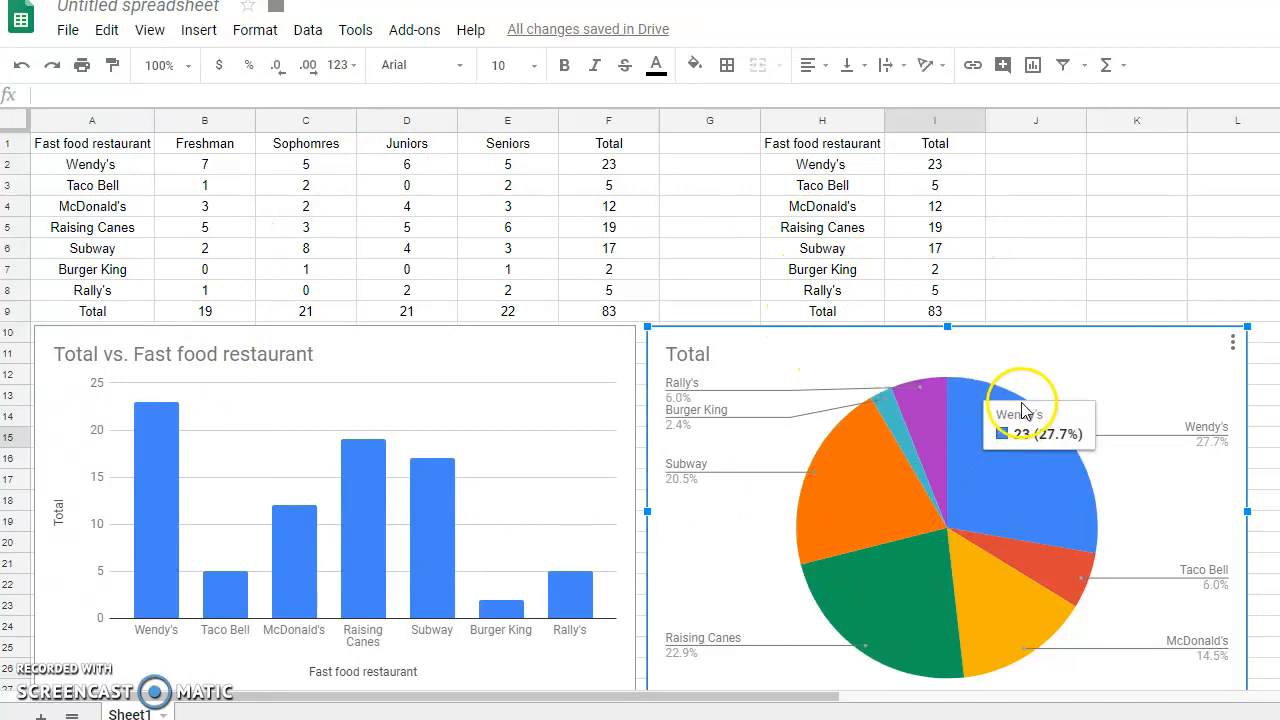